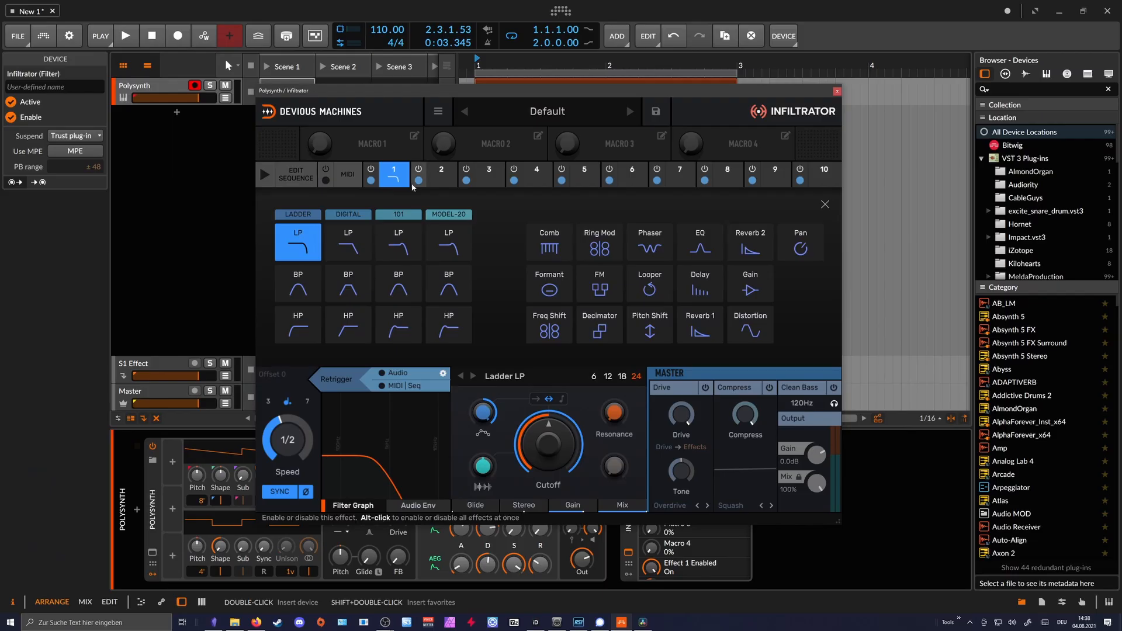
- Examine the step sequence and the snap grid sizes offered for Effect 1's envelope
left_click(303, 177)
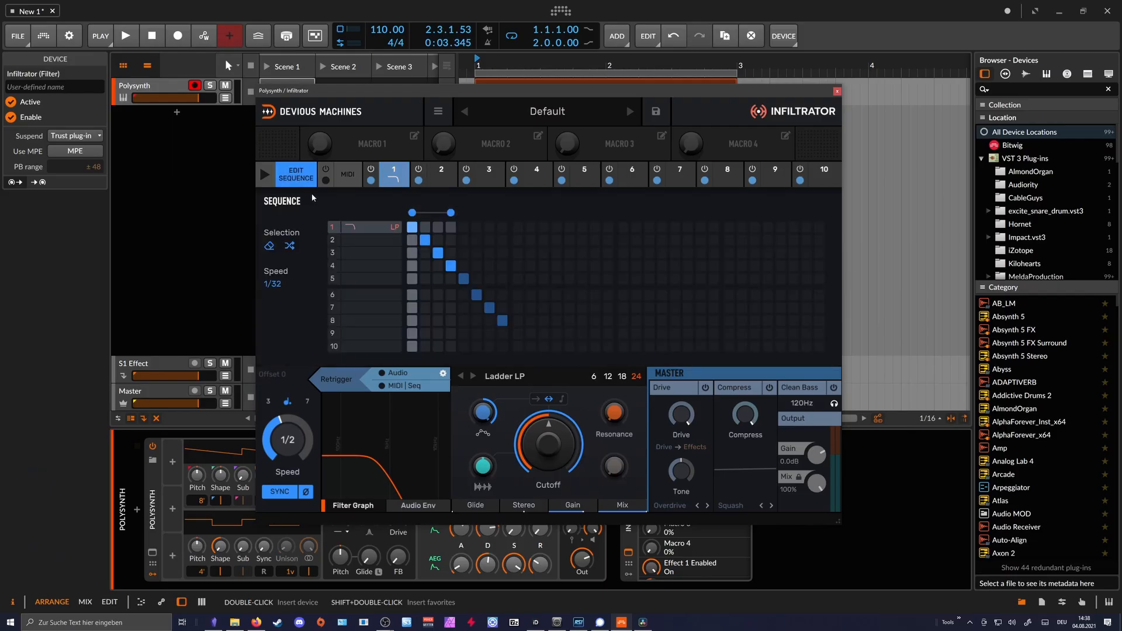
left_click(398, 182)
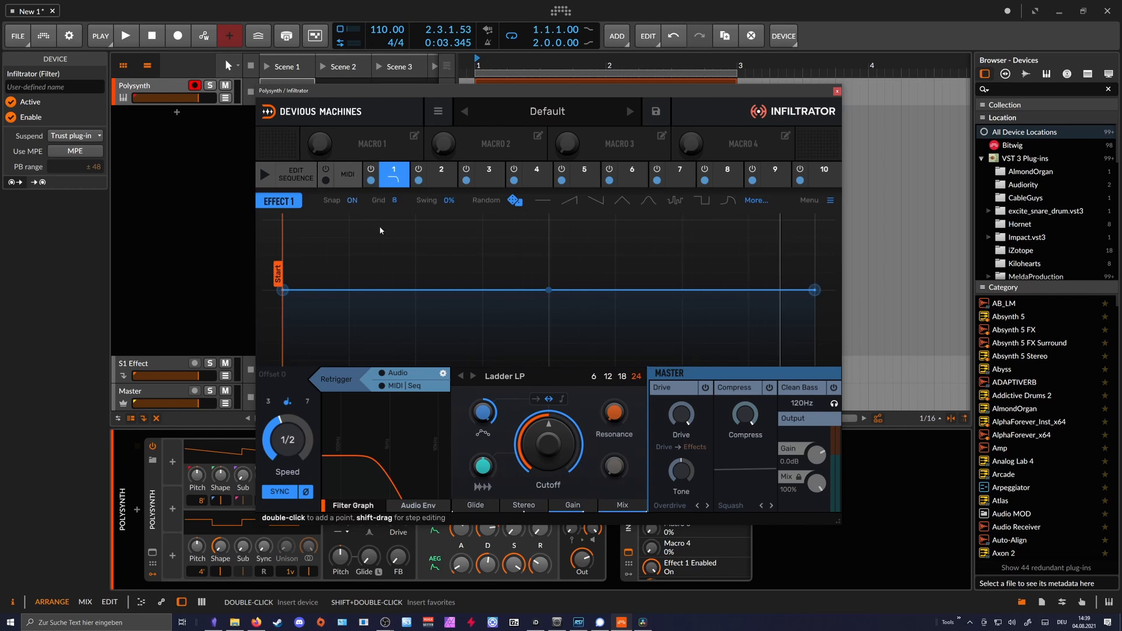
left_click(396, 200)
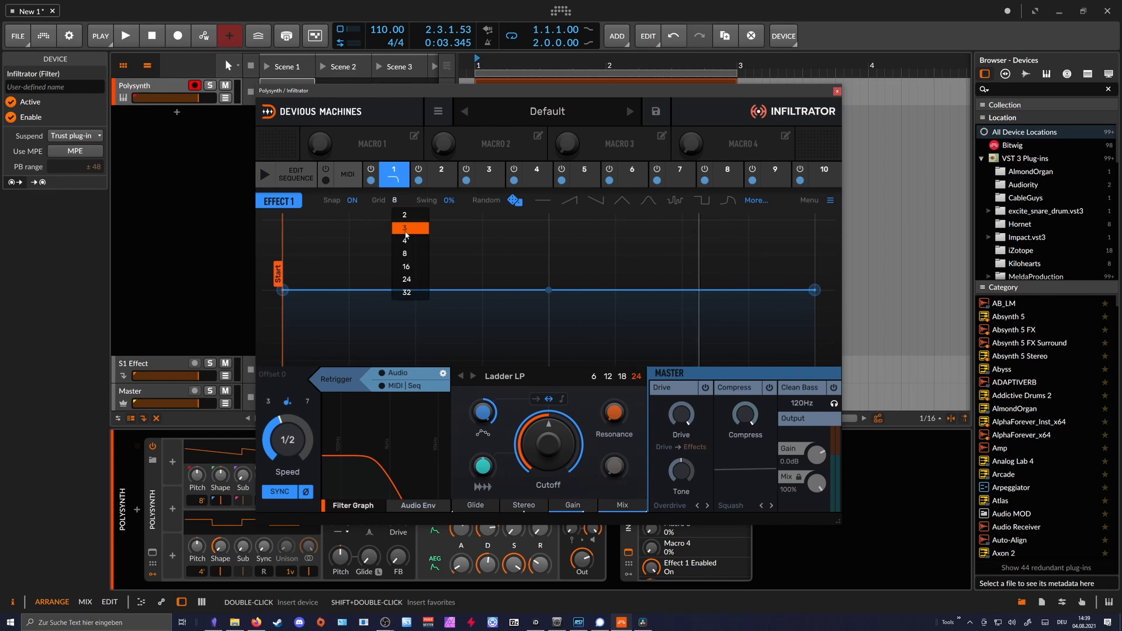
left_click(408, 202)
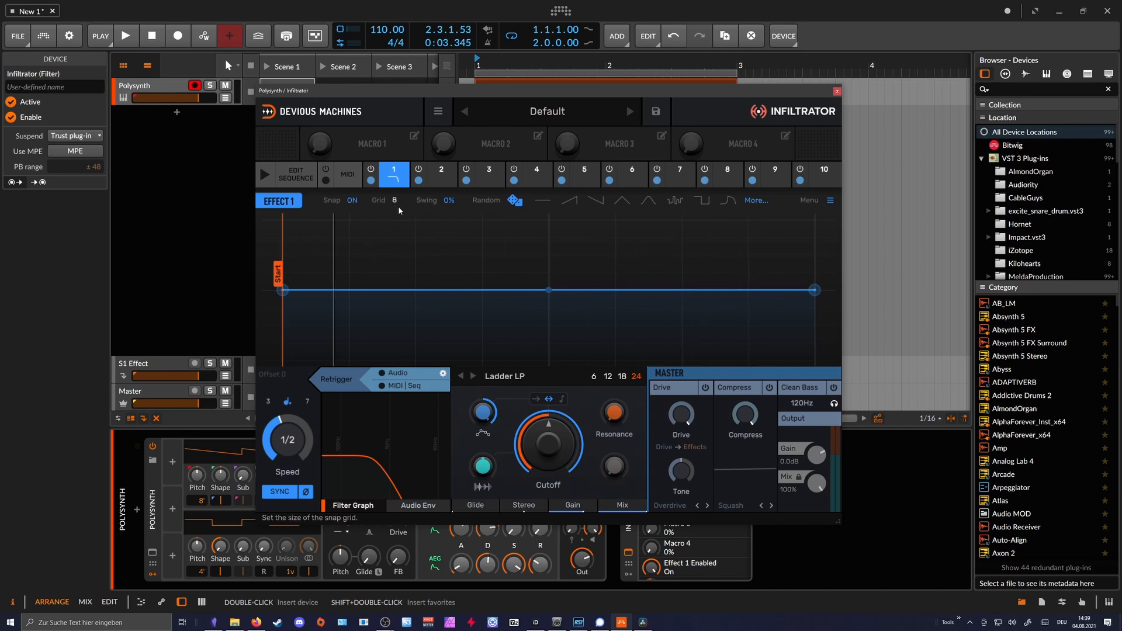
- Generate random envelope patterns for Effect 1, first at snap grid 8 and repeatedly at snap grid 16
left_click(512, 202)
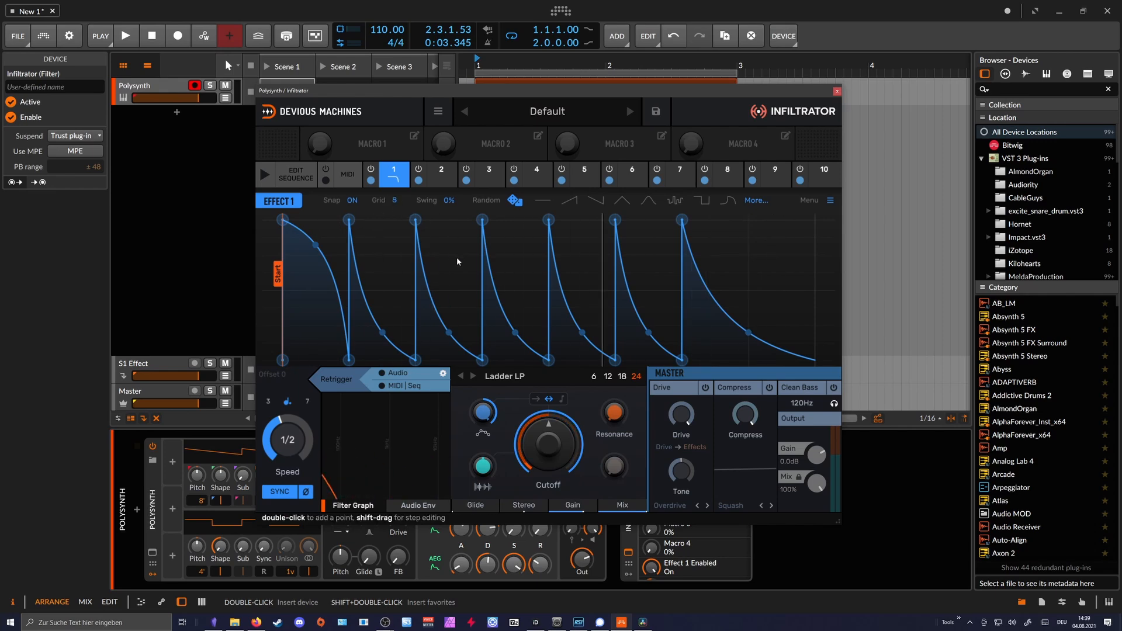
left_click(395, 201)
left_click(407, 267)
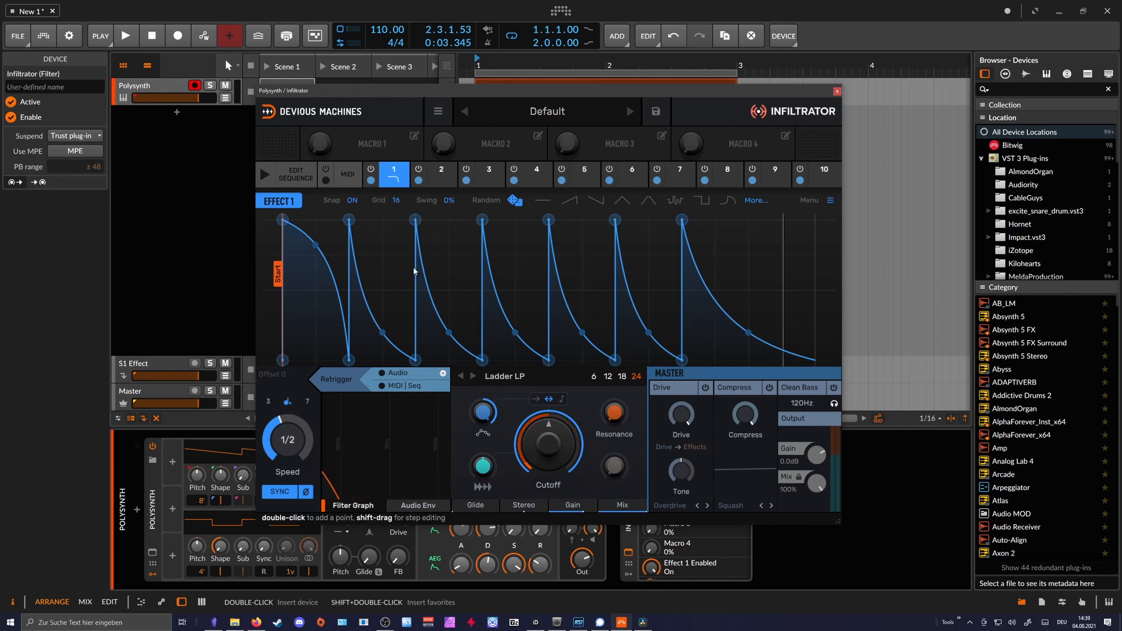
left_click(514, 200)
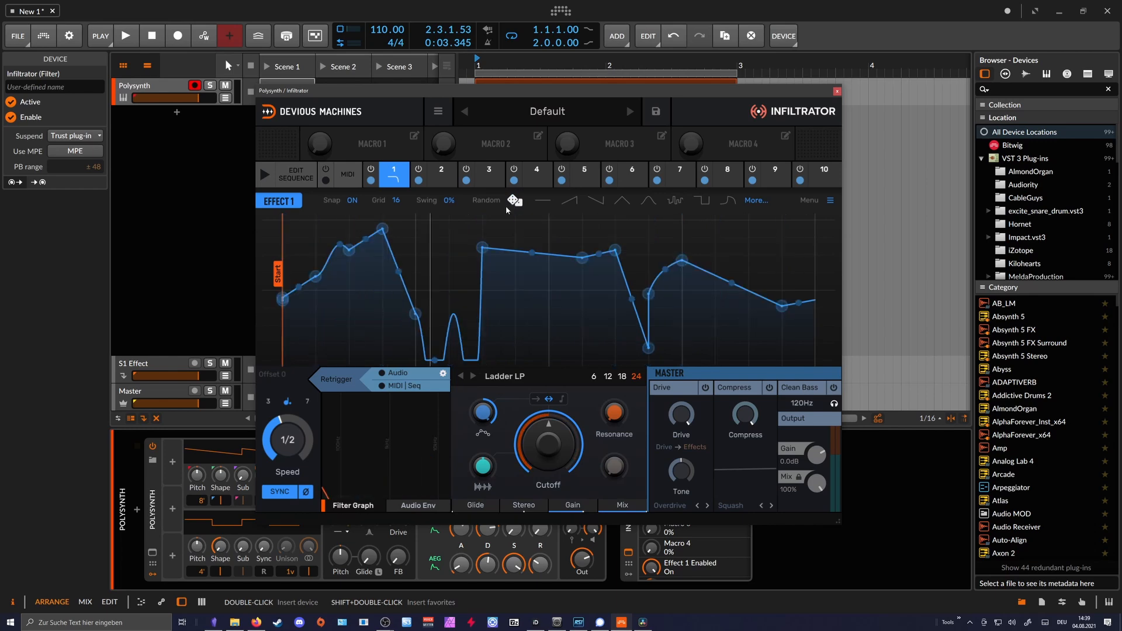
left_click(515, 201)
left_click(515, 200)
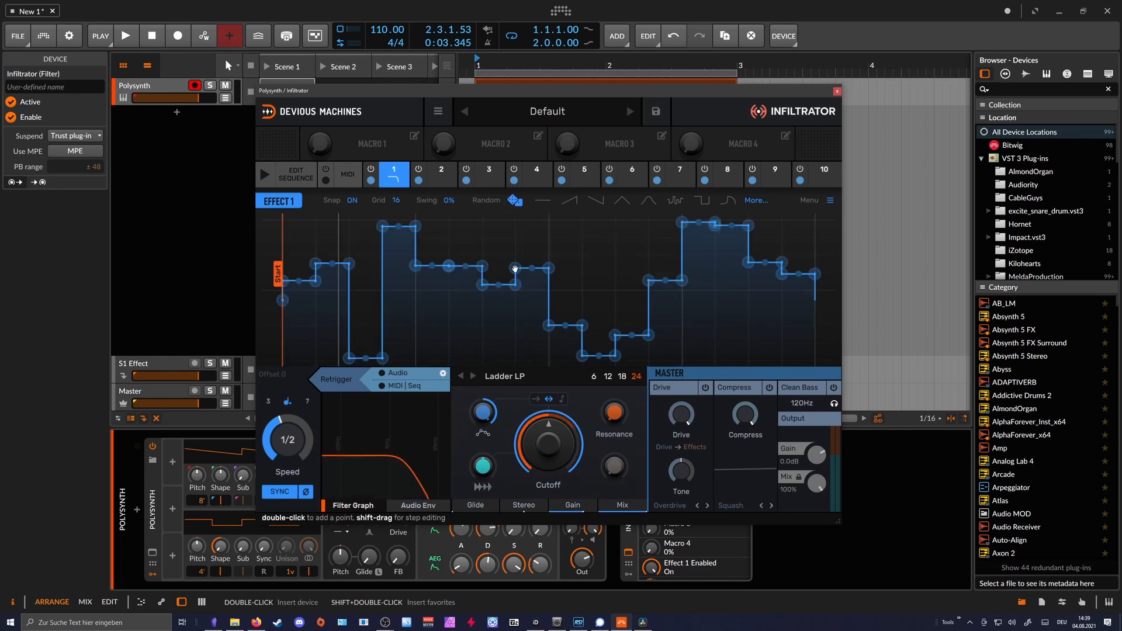
left_click(515, 200)
- Set Effect 1's snap grid to 3 and generate a random envelope pattern
left_click(395, 200)
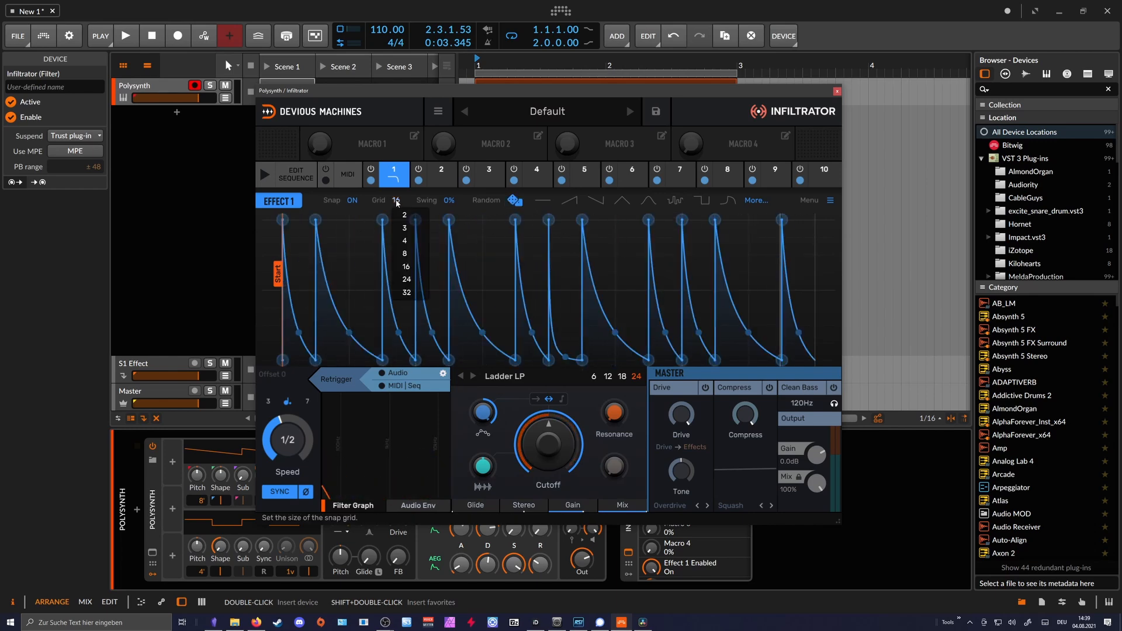
left_click(404, 228)
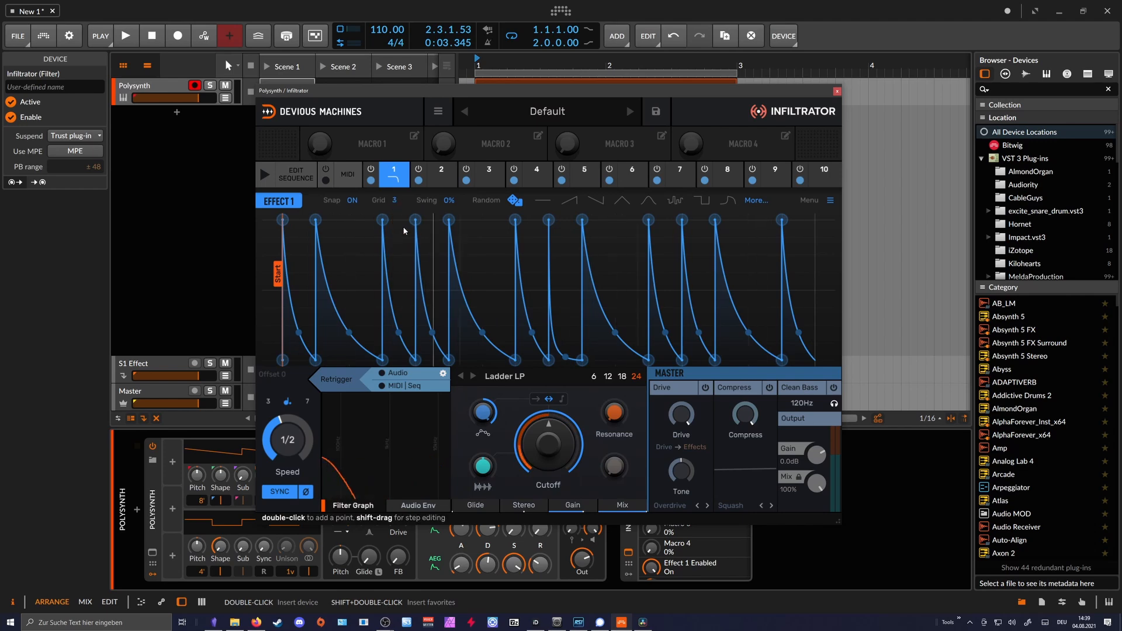
left_click(514, 201)
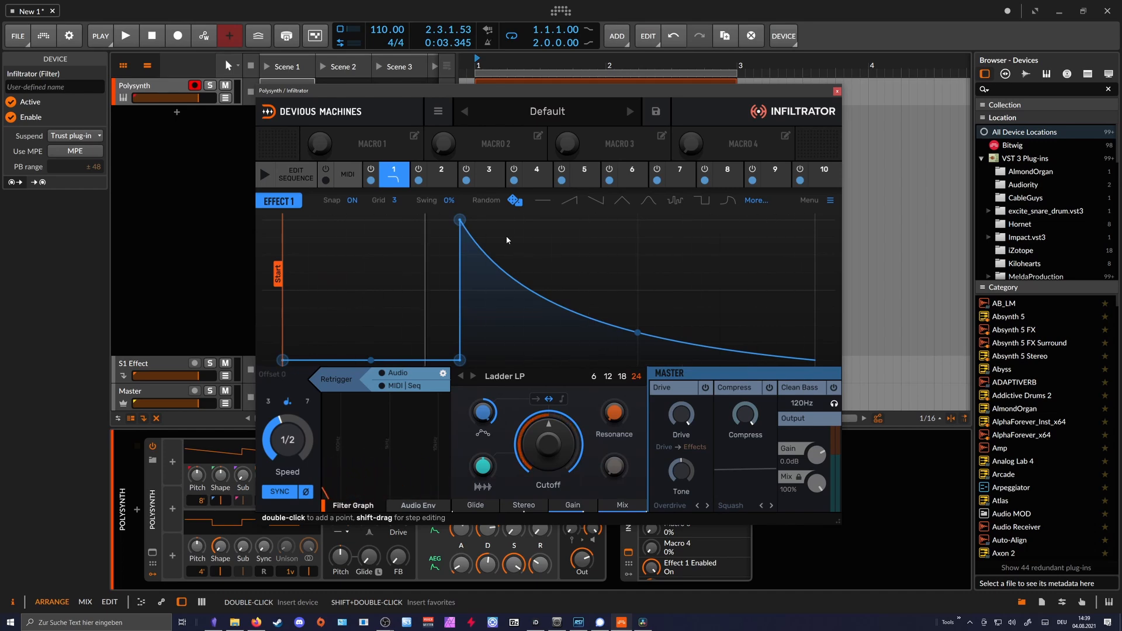
left_click_drag(449, 200, 449, 201)
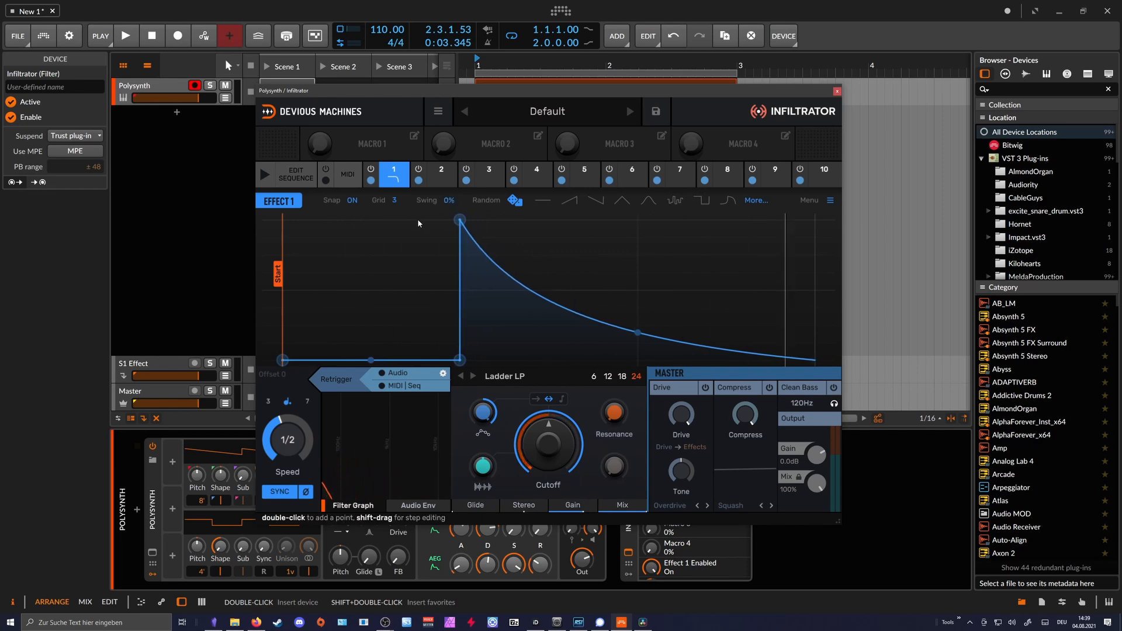
- Audition the Polysynth #1 clip dry with the master Mix at 0%, and restore the Mix to 100%
left_click_drag(338, 91, 302, 125)
left_click(490, 95)
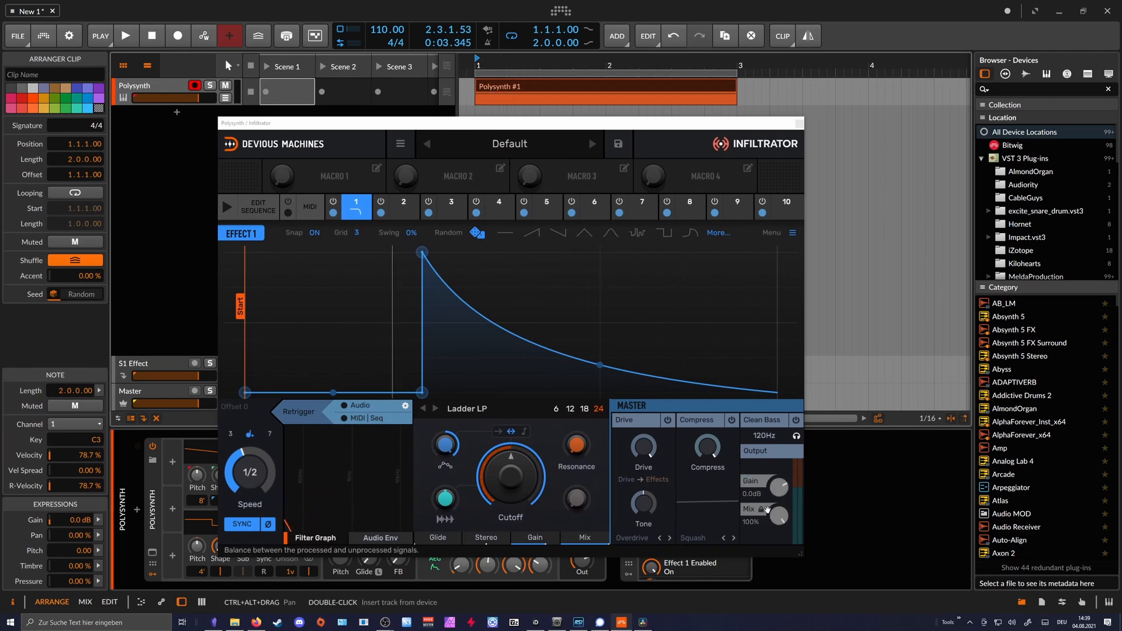
left_click_drag(779, 515, 779, 556)
key("space")
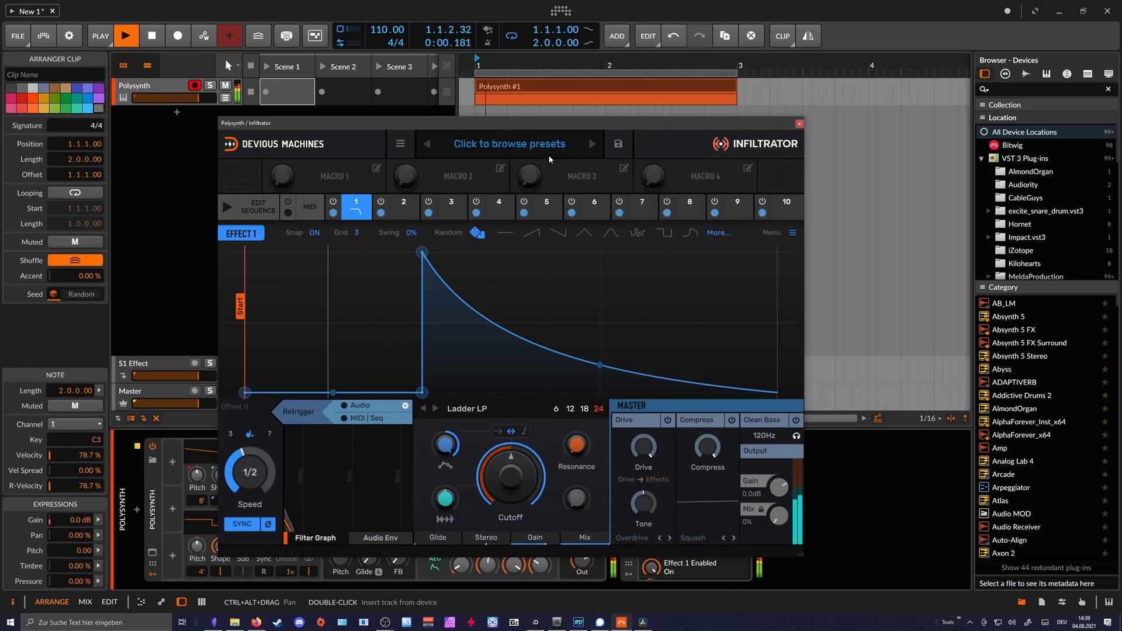
key("space")
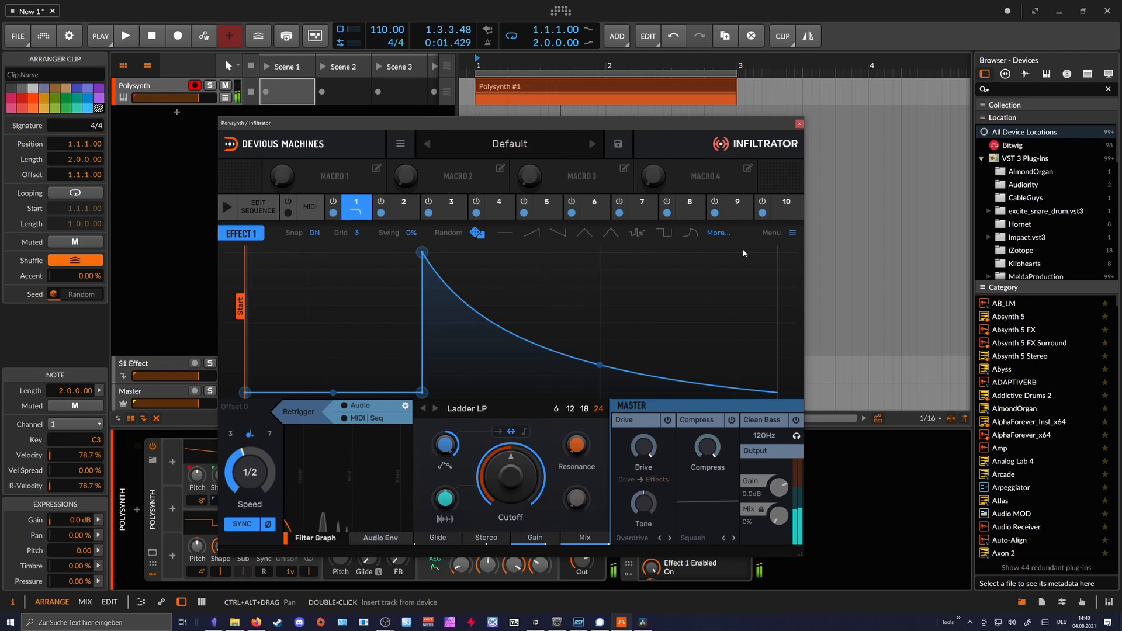
left_click_drag(779, 515, 776, 490)
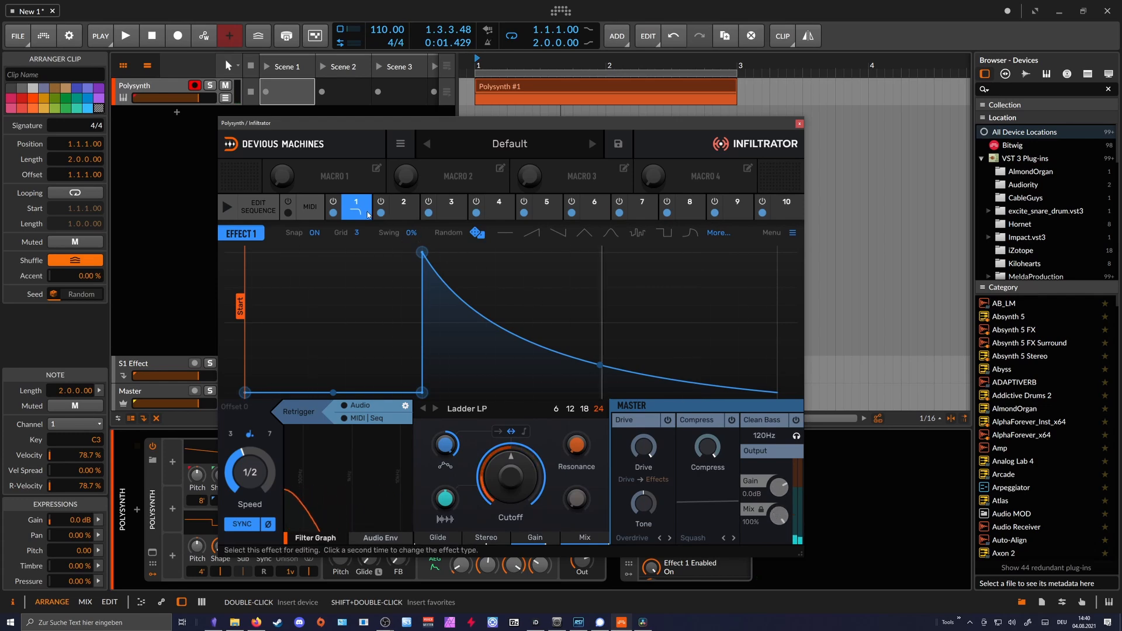
- With the clip playing, set Effect 1's envelope speed to 1/2 and generate a new random pattern
key("space")
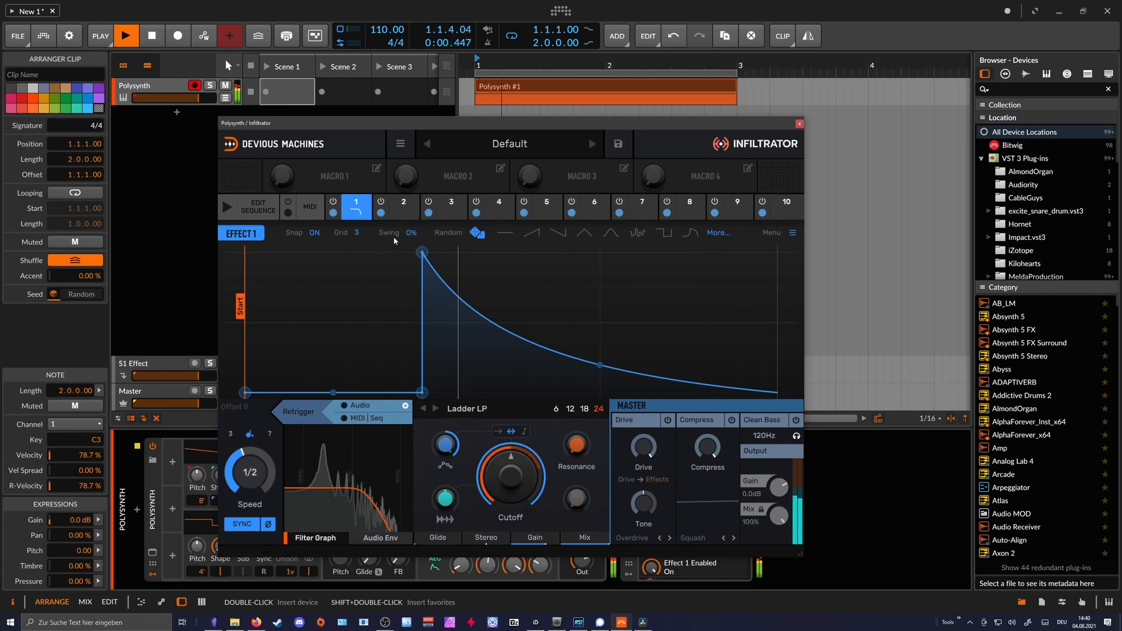
left_click_drag(371, 124, 384, 111)
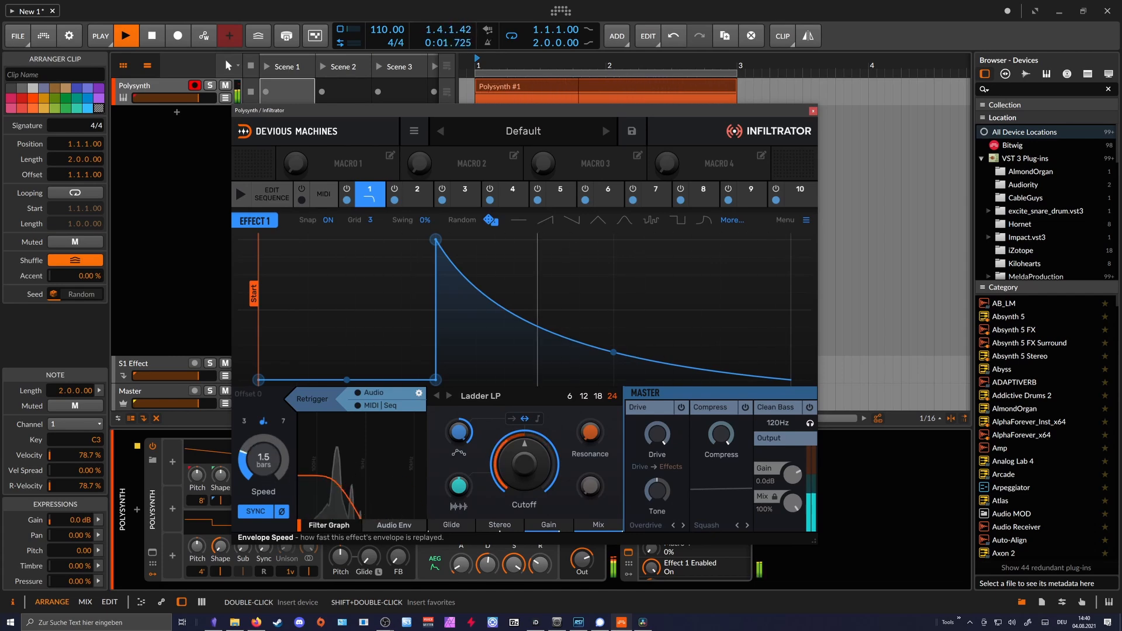
left_click_drag(264, 459, 263, 466)
left_click(490, 220)
left_click(490, 219)
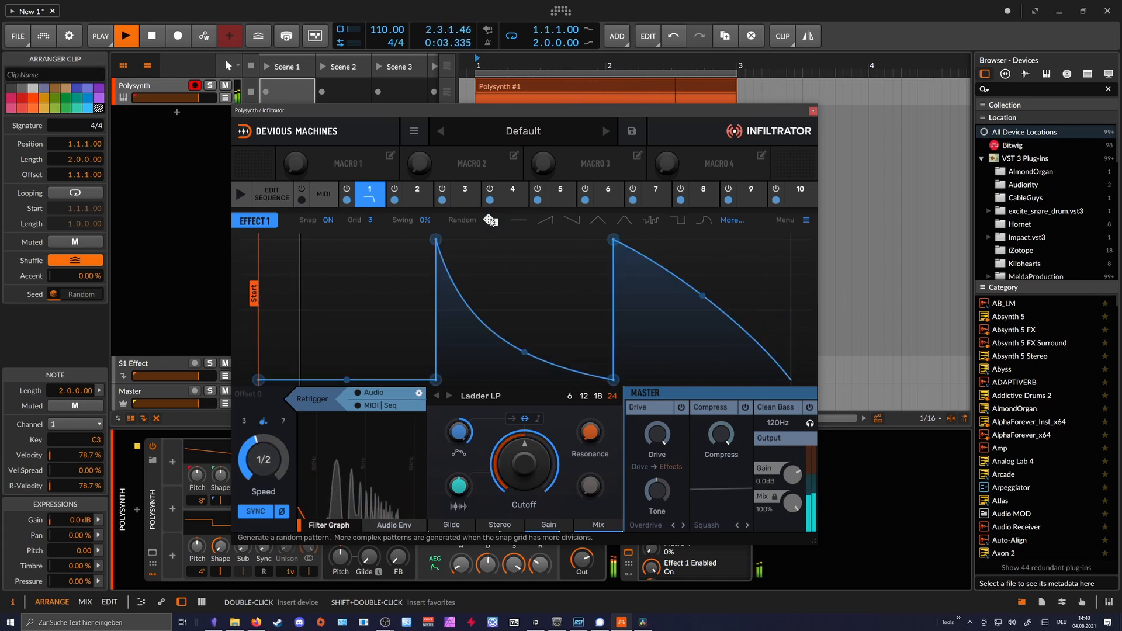
- Load Reverb 1 as Effect 2 and give it a random envelope pattern on a snap grid of 3
left_click(417, 194)
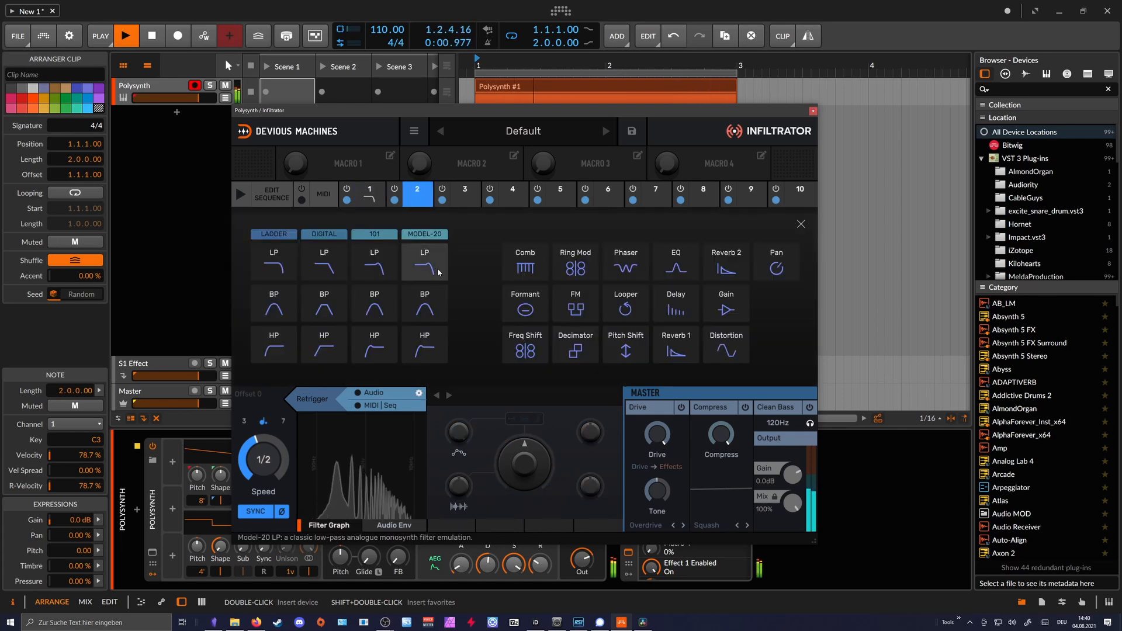
left_click(676, 345)
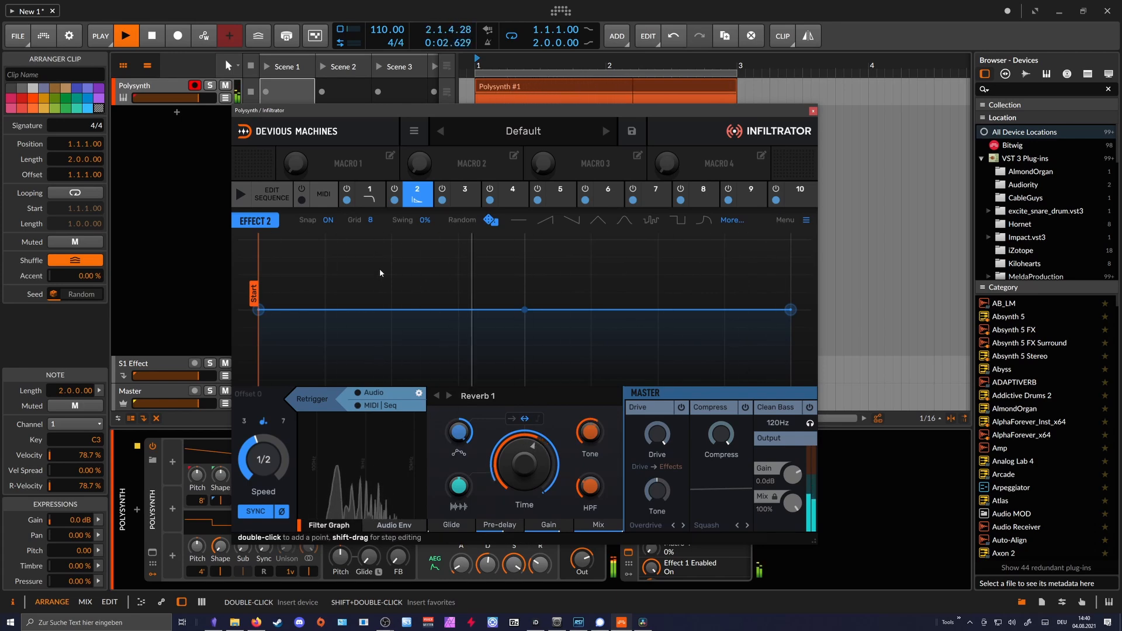
left_click(371, 221)
left_click(379, 261)
left_click(491, 221)
left_click(489, 221)
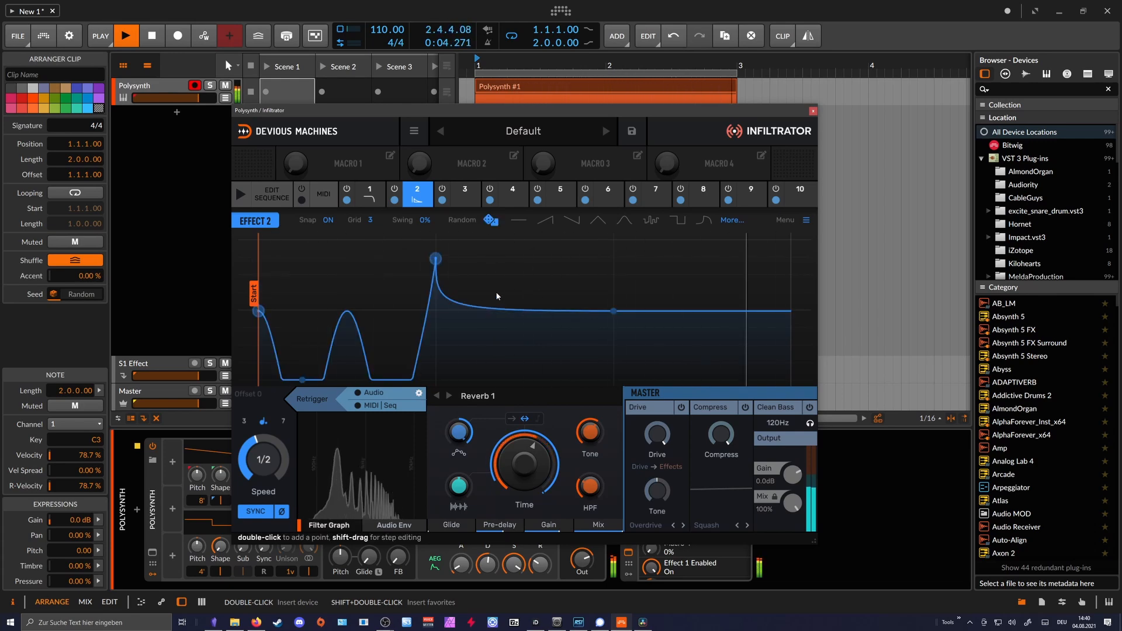
left_click(374, 199)
left_click(417, 195)
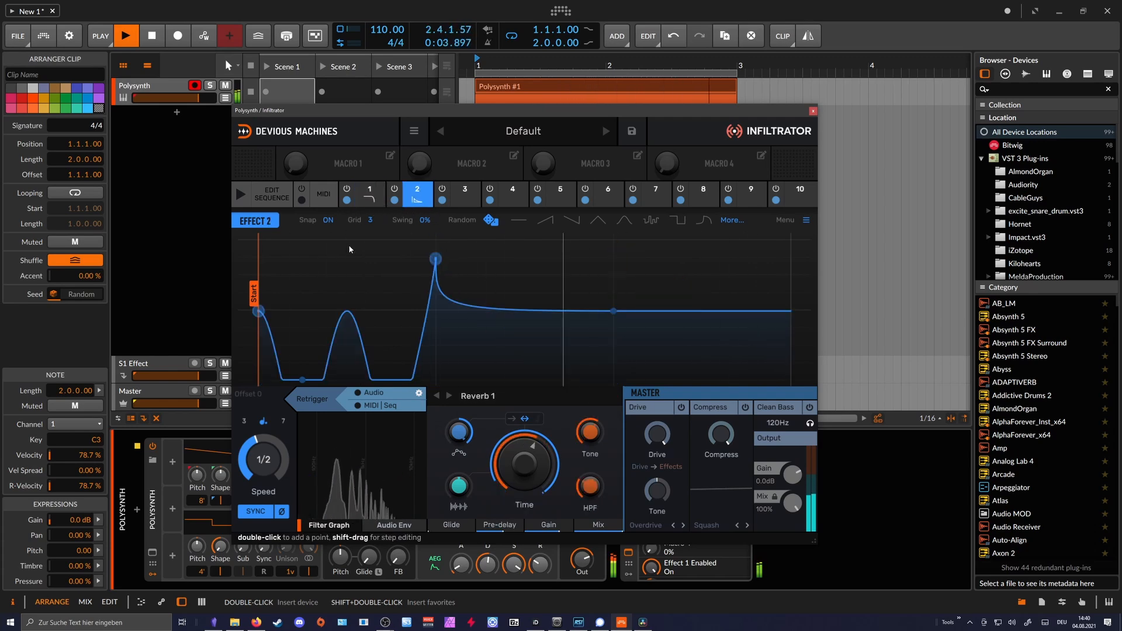
- Load Pitch Shift as Effect 3 and snap its pitch to the Natural Minor scale
left_click(465, 195)
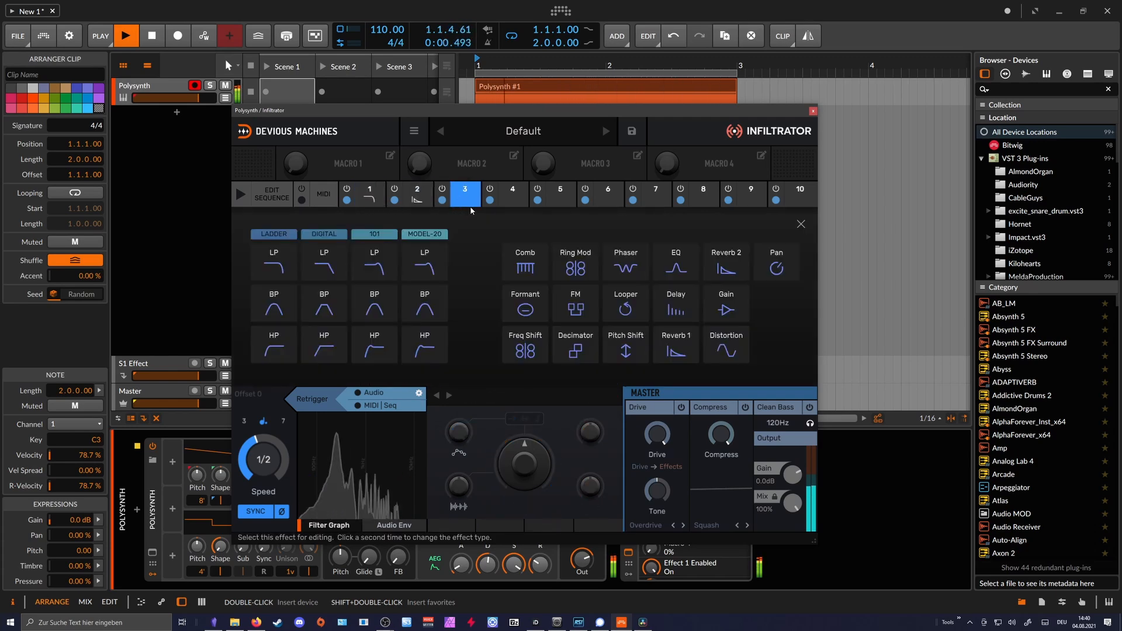
left_click(615, 357)
left_click(537, 419)
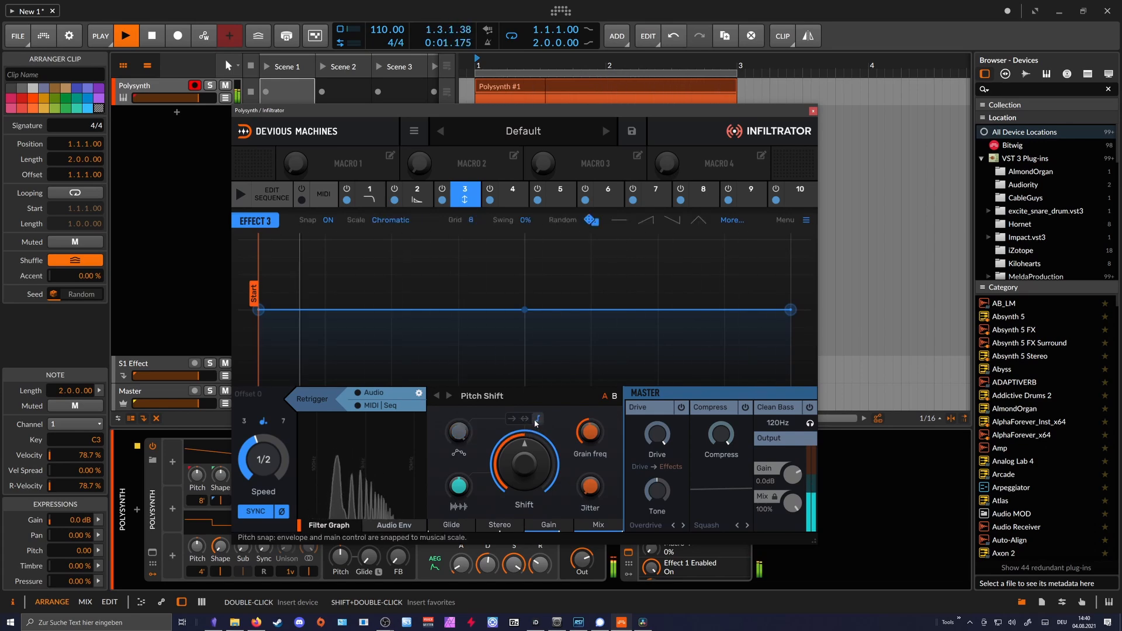
left_click(390, 219)
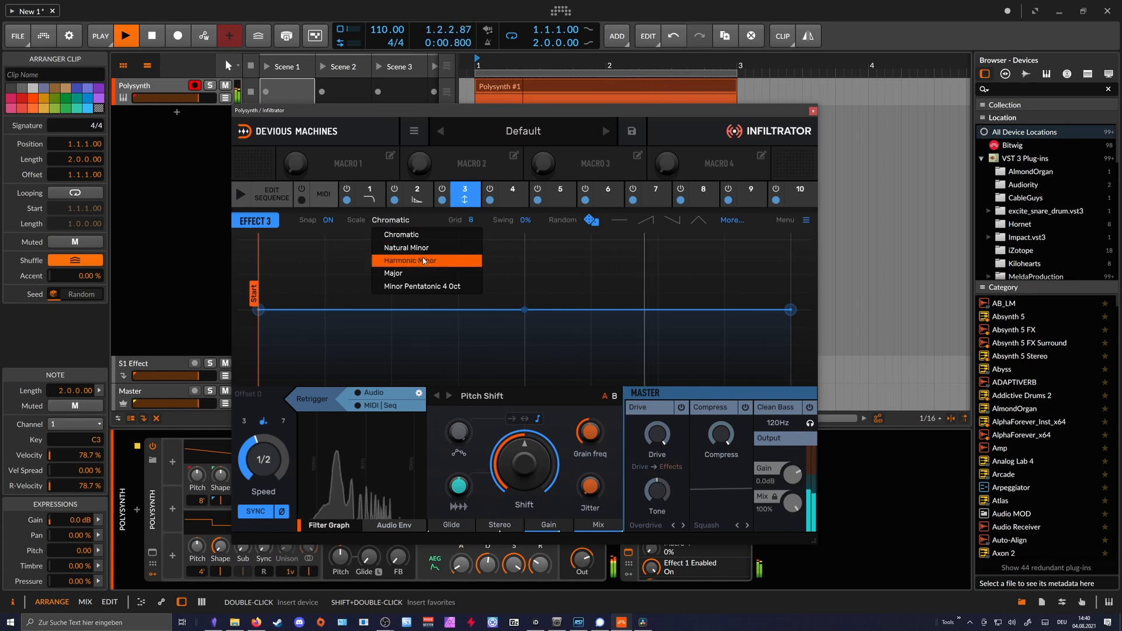
left_click(407, 248)
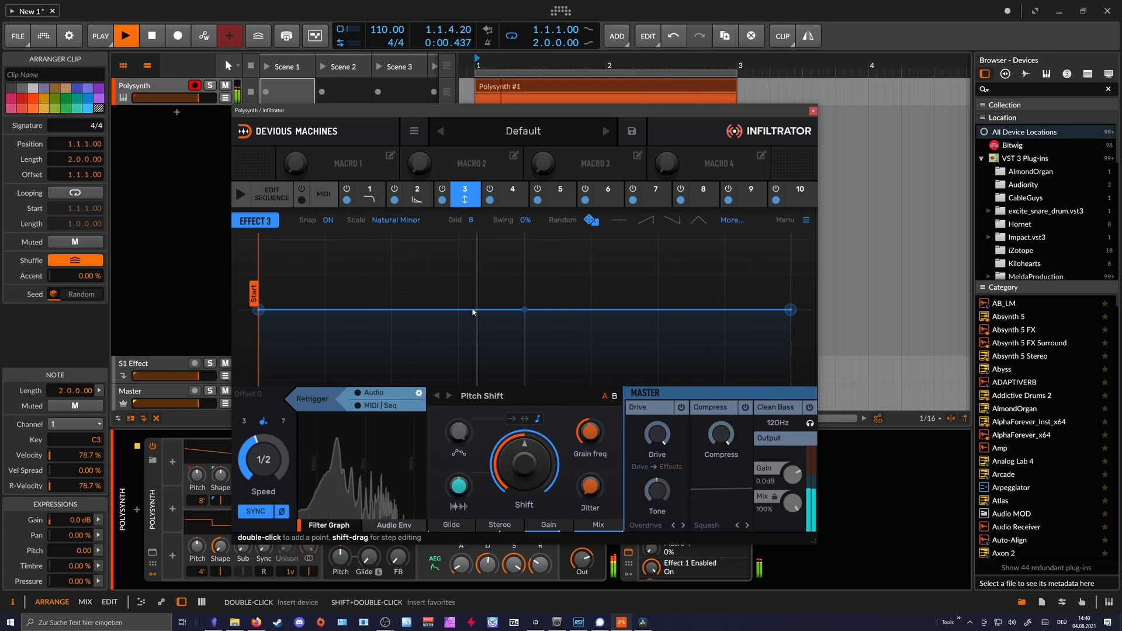
- Draw a curve rising to the end of Effect 3's envelope, and replace it with a random stepped pattern
double_click(656, 265)
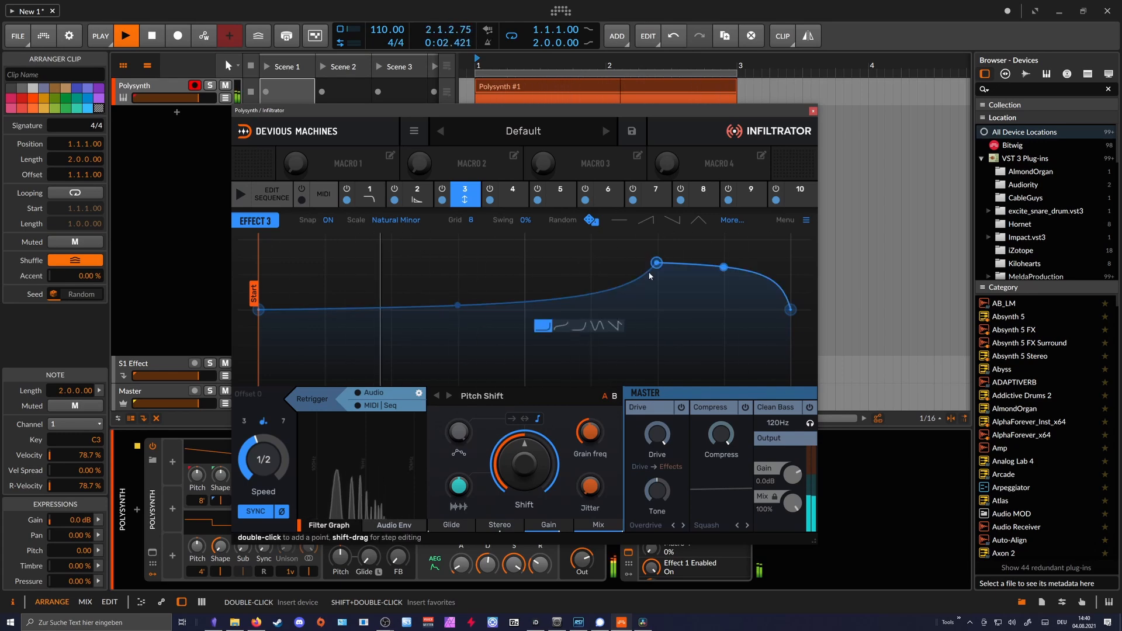
left_click_drag(655, 266, 790, 240)
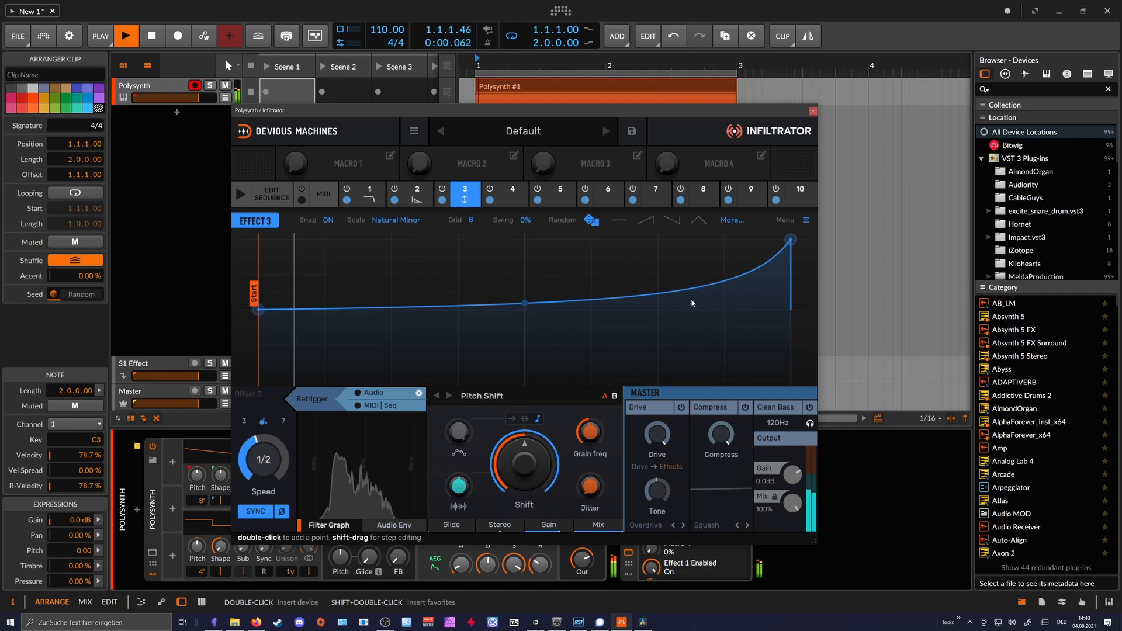
left_click(592, 220)
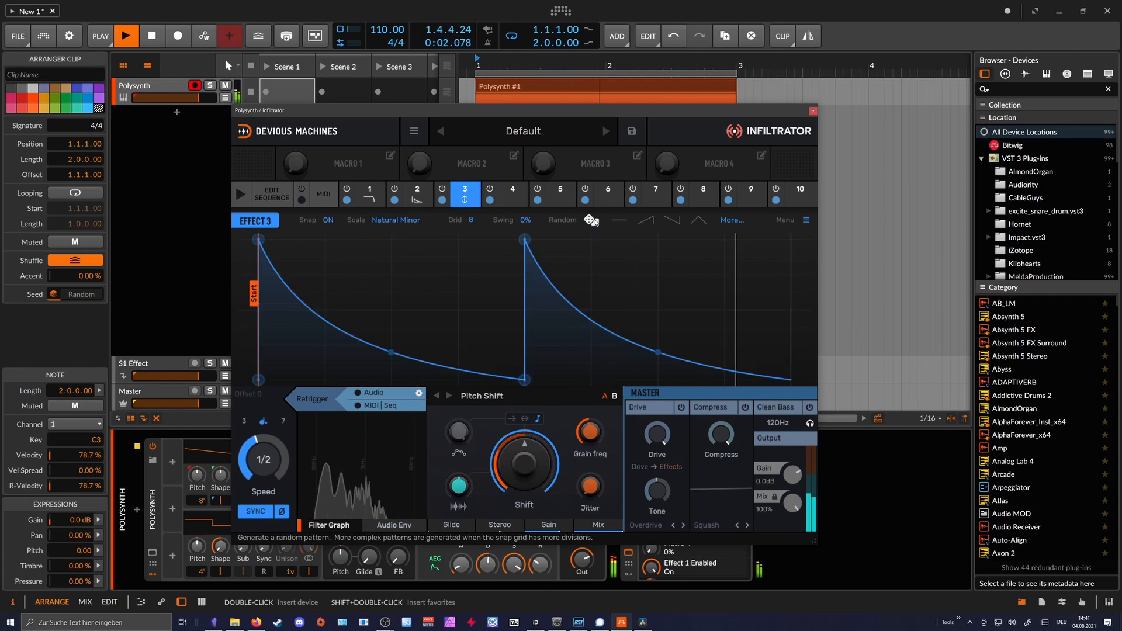
left_click(592, 220)
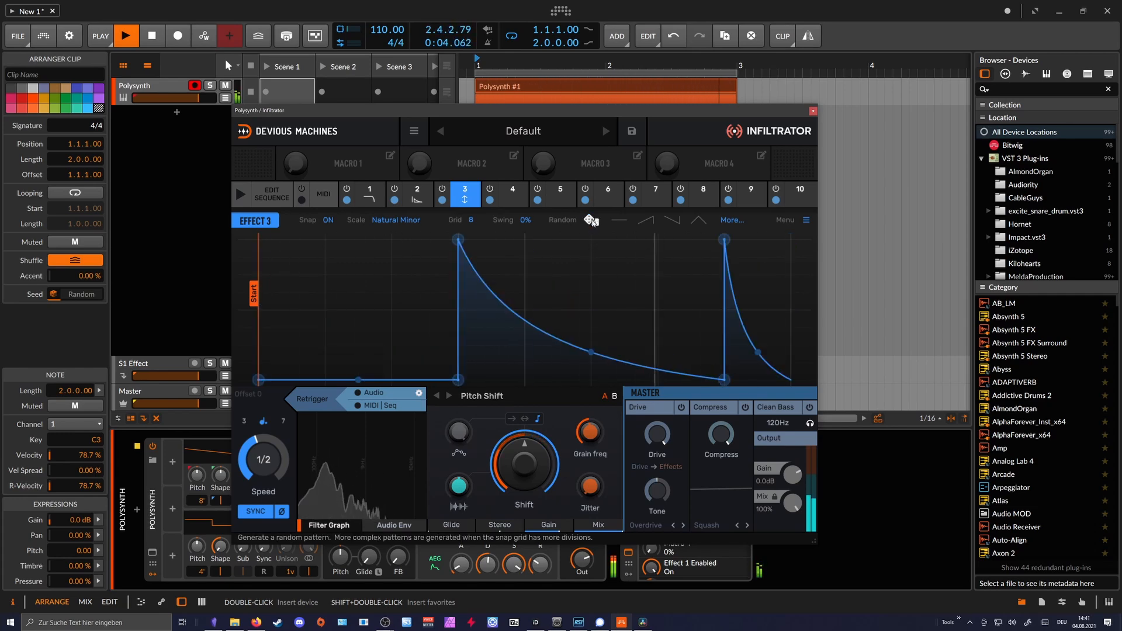
left_click(591, 220)
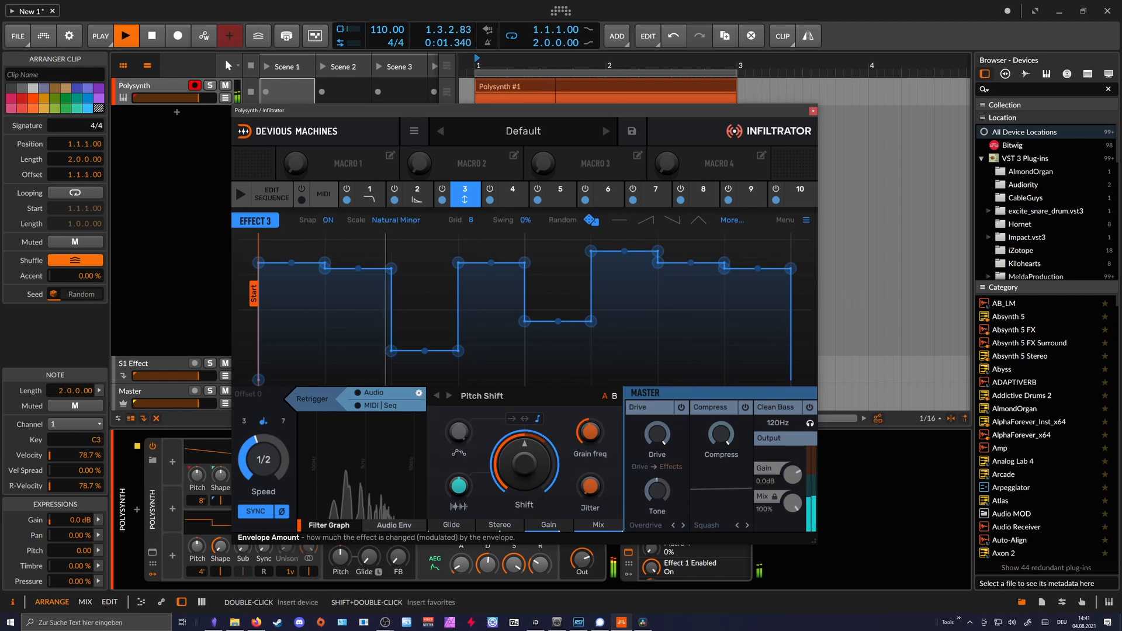
- Switch Effect 3's modulation mode away from and back to pitch snap, and set its audio envelope amount to 1%
left_click(525, 418)
left_click(537, 418)
mouse_move(459, 486)
left_mouse_down()
mouse_move(459, 501)
mouse_move(459, 483)
left_mouse_up()
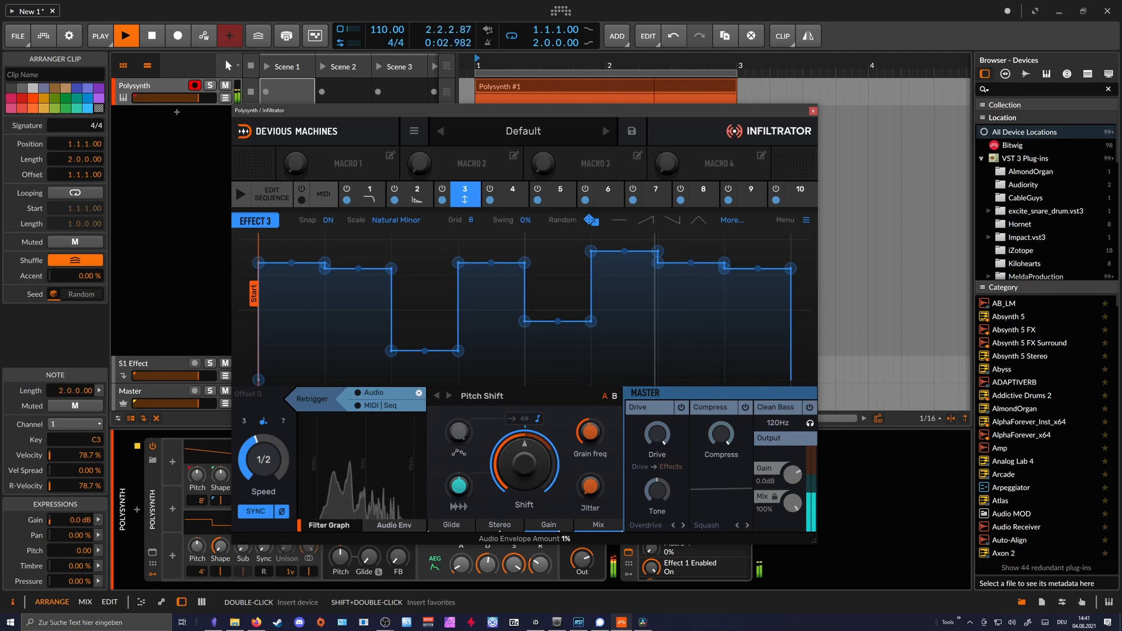
- Stop playback and generate another random envelope pattern for Effect 3
key("space")
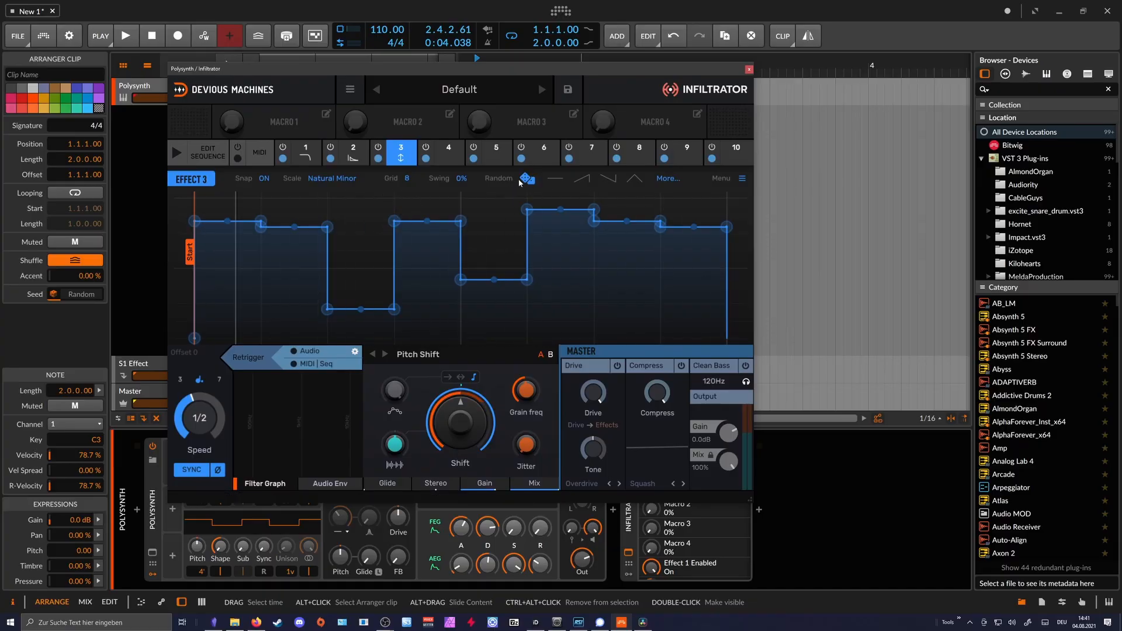
left_click(528, 180)
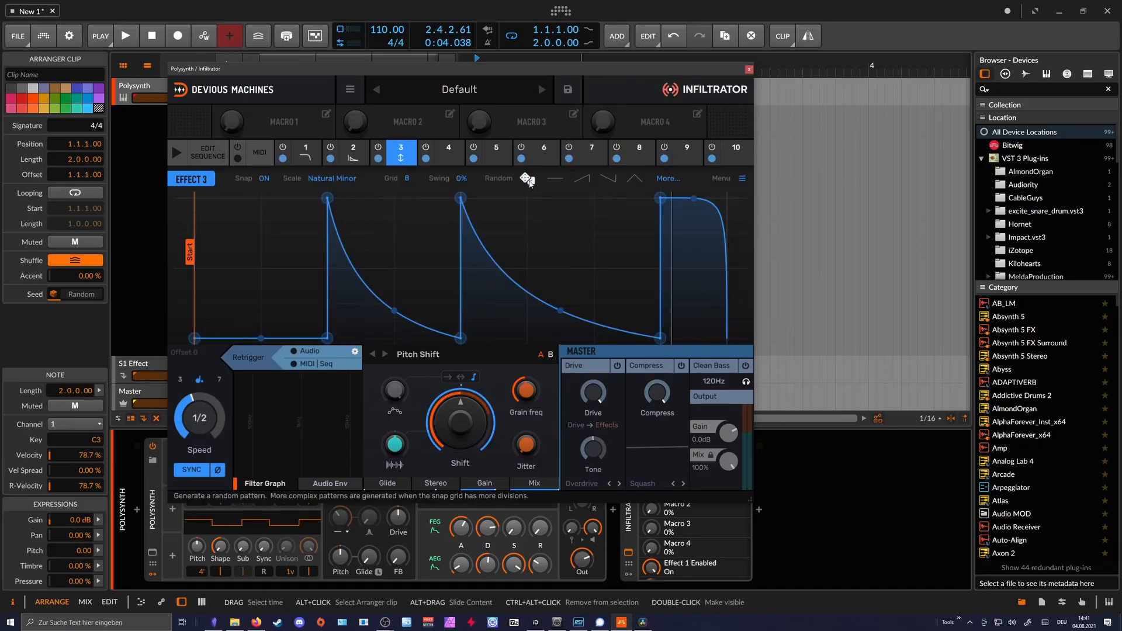
- Generate further random envelope patterns for Effect 3, keeping a pattern of full-height decaying spikes
left_click(528, 180)
left_click(528, 180)
left_click(528, 180)
left_click(528, 180)
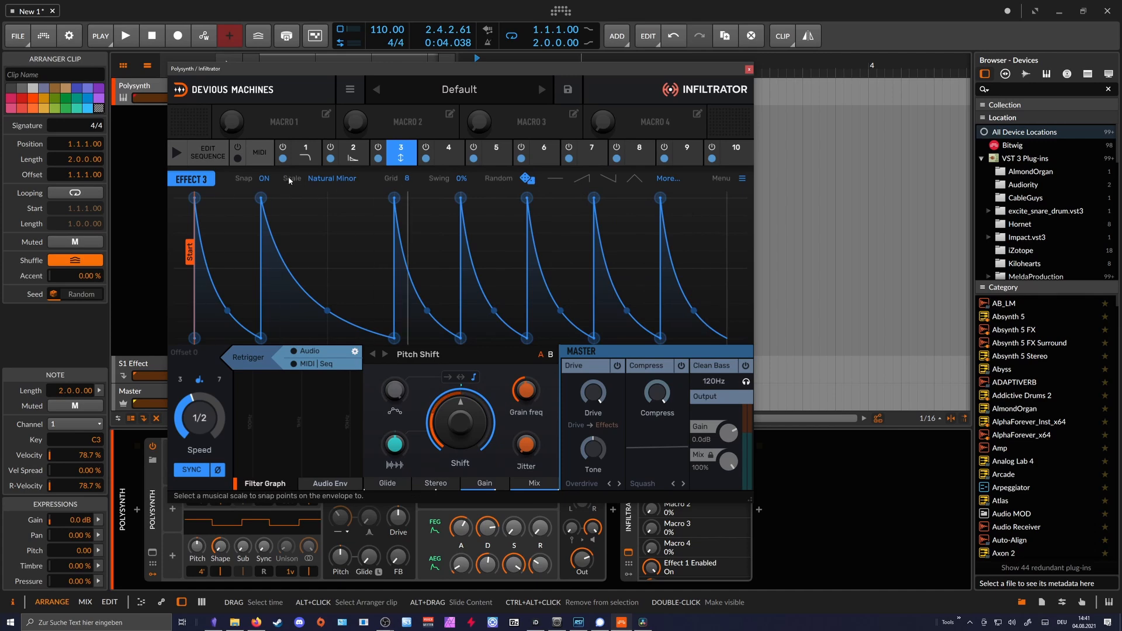
- Review the effect slots, open the effect sequence and set its speed to 1/8
left_click(193, 155)
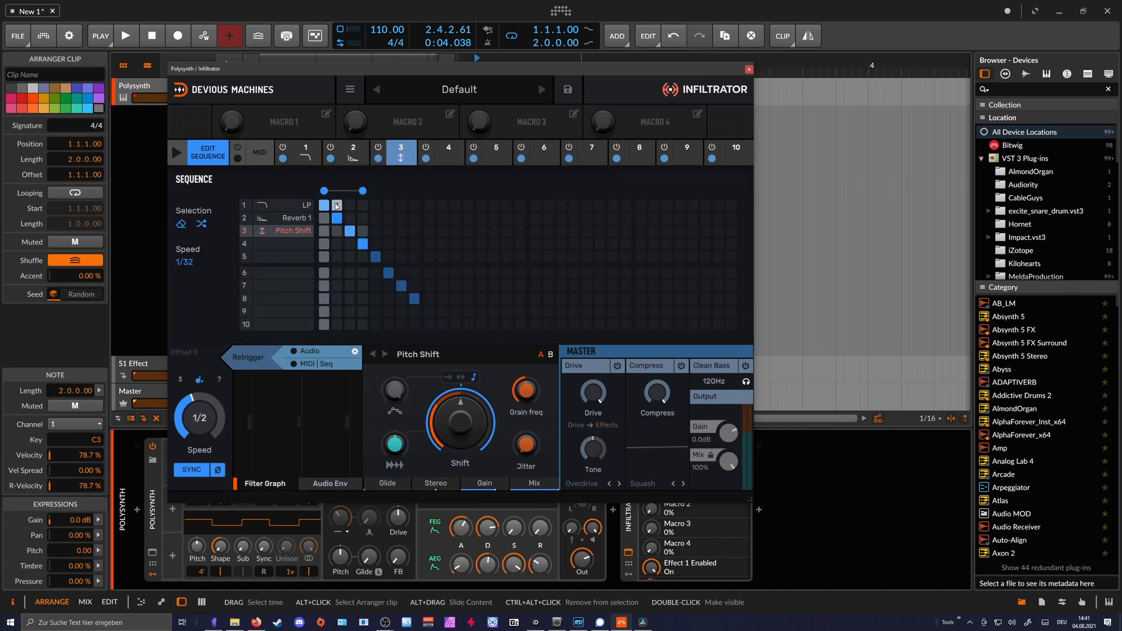
left_click(305, 153)
left_click(353, 153)
left_click(377, 165)
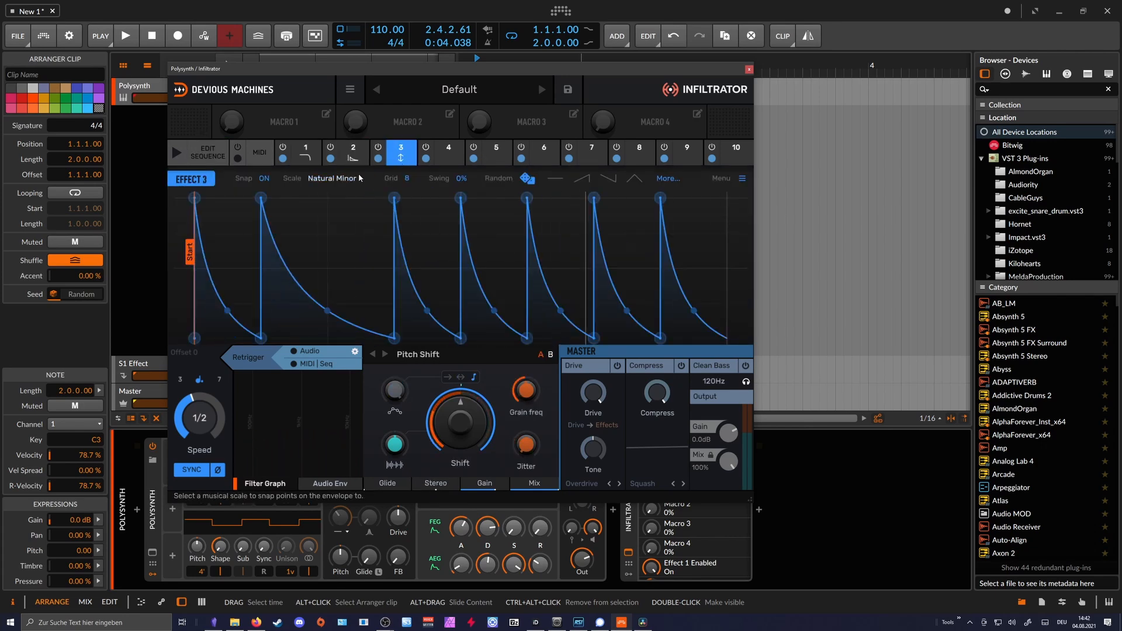
left_click(207, 152)
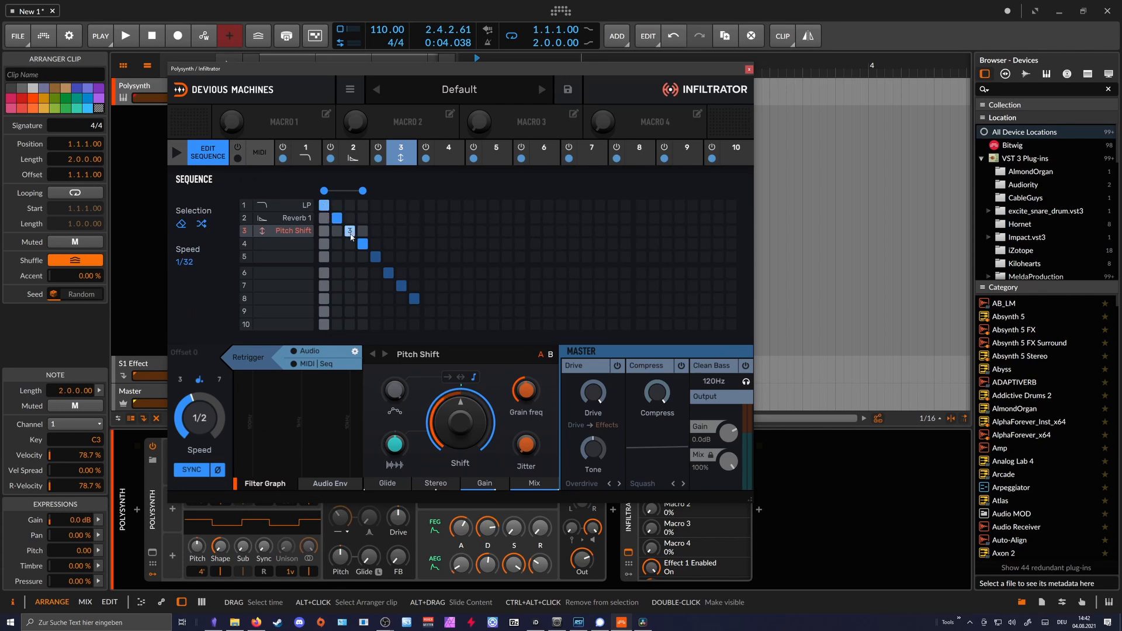
left_click_drag(349, 191, 363, 191)
left_click(186, 262)
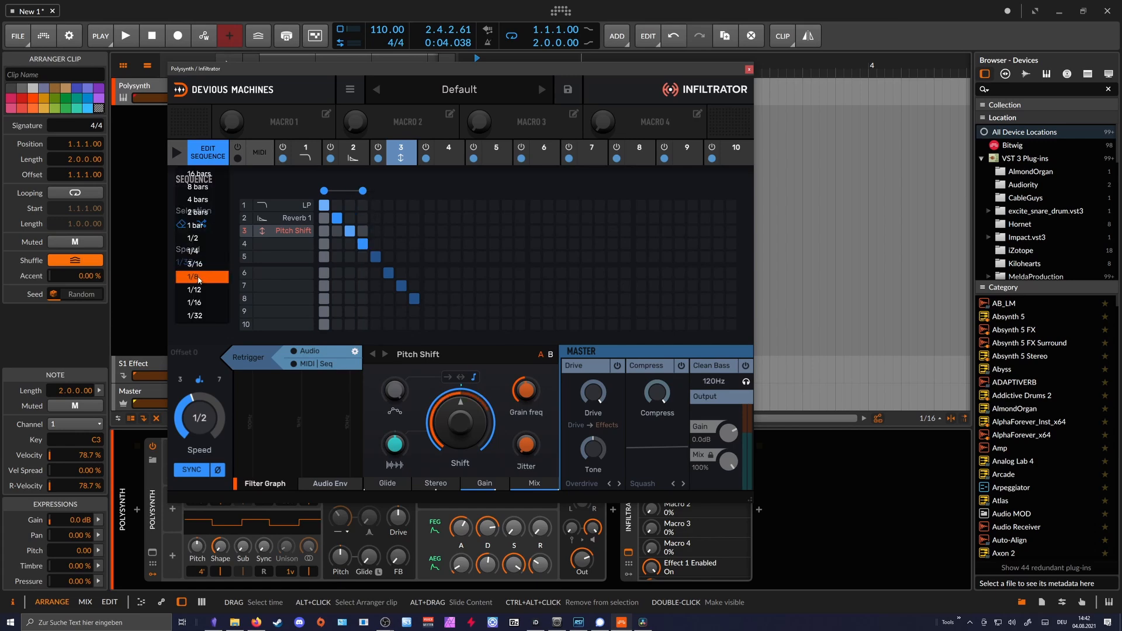
left_click(192, 276)
- Move the plug-in window clear of the track header, enable the sequencer and start playback
left_click_drag(292, 68, 361, 106)
left_click(201, 76)
key("space")
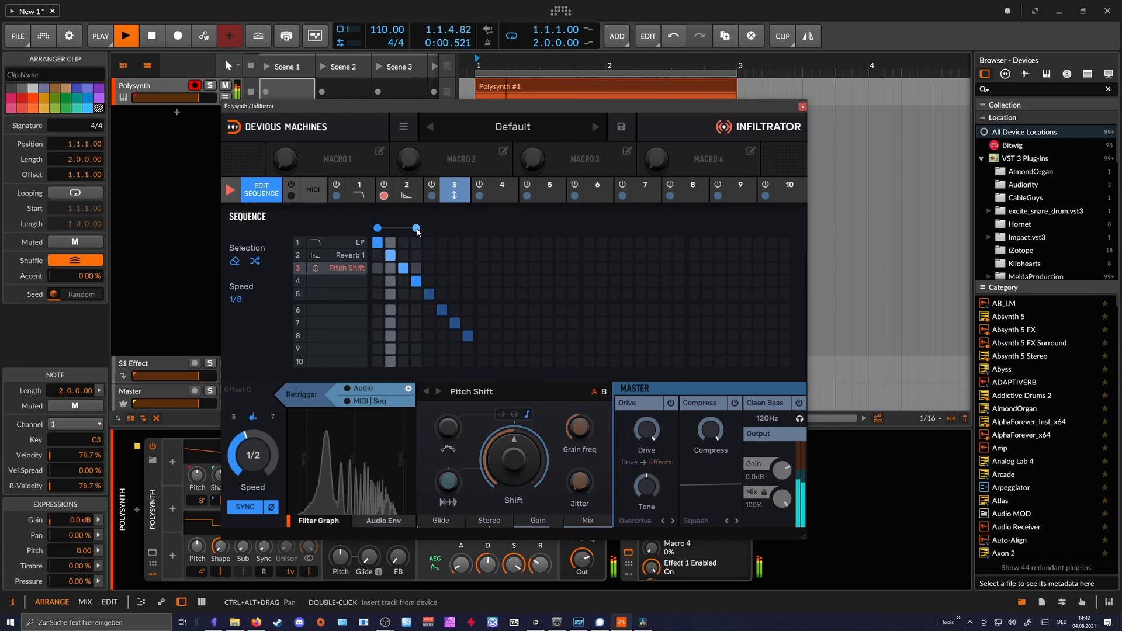
- Extend the sequence to eight steps, with Reverb 1 on steps 4 and 6, LP on 5, Pitch Shift on 7 and slot 4 on 8
left_click_drag(418, 231, 469, 234)
left_click(417, 256)
left_click(429, 244)
left_click(441, 257)
left_click(455, 268)
left_click(416, 281)
left_click(430, 294)
left_click(442, 311)
left_click(457, 323)
left_click(468, 336)
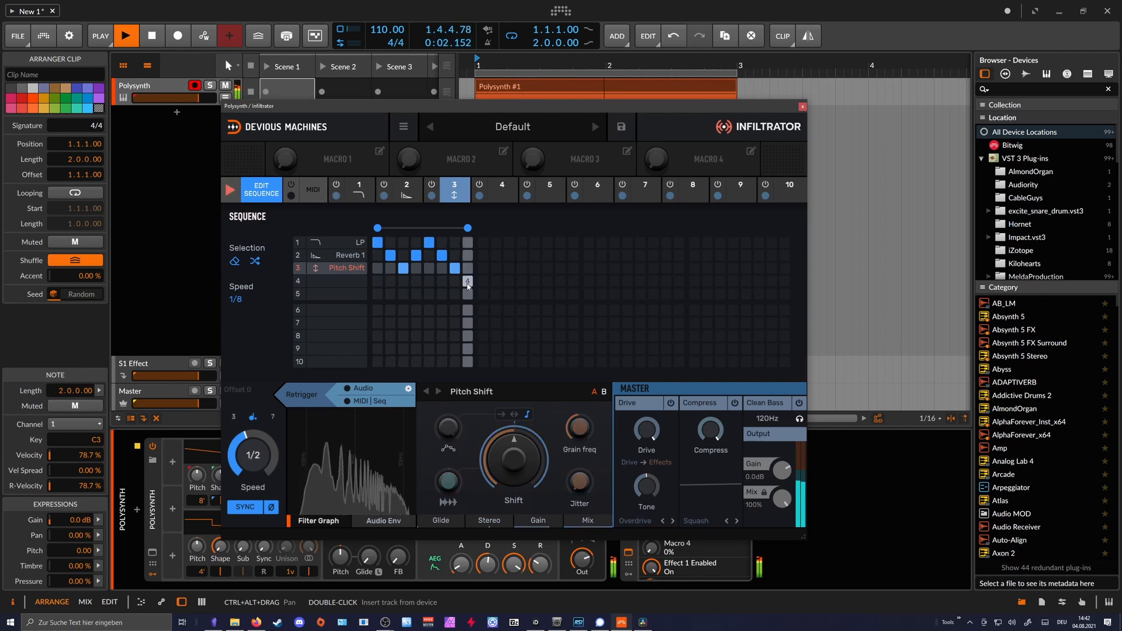
- Switch sequence step 3 to LP and keep eight steps with slot 4 on the last one
left_click(403, 268)
left_click(404, 255)
left_click(404, 242)
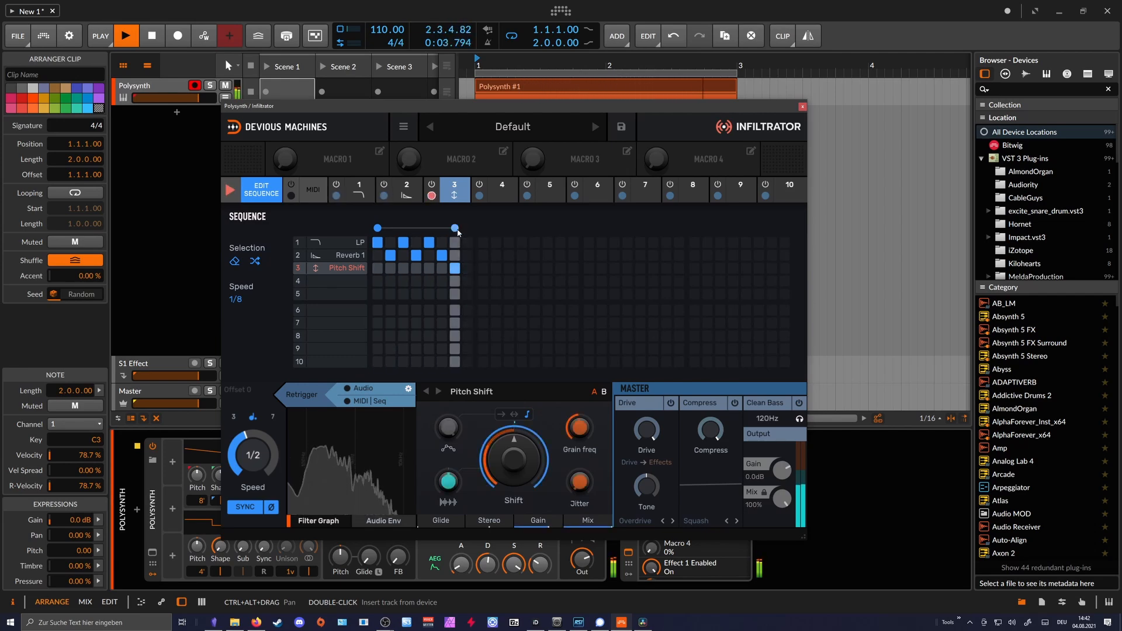
left_click(468, 281)
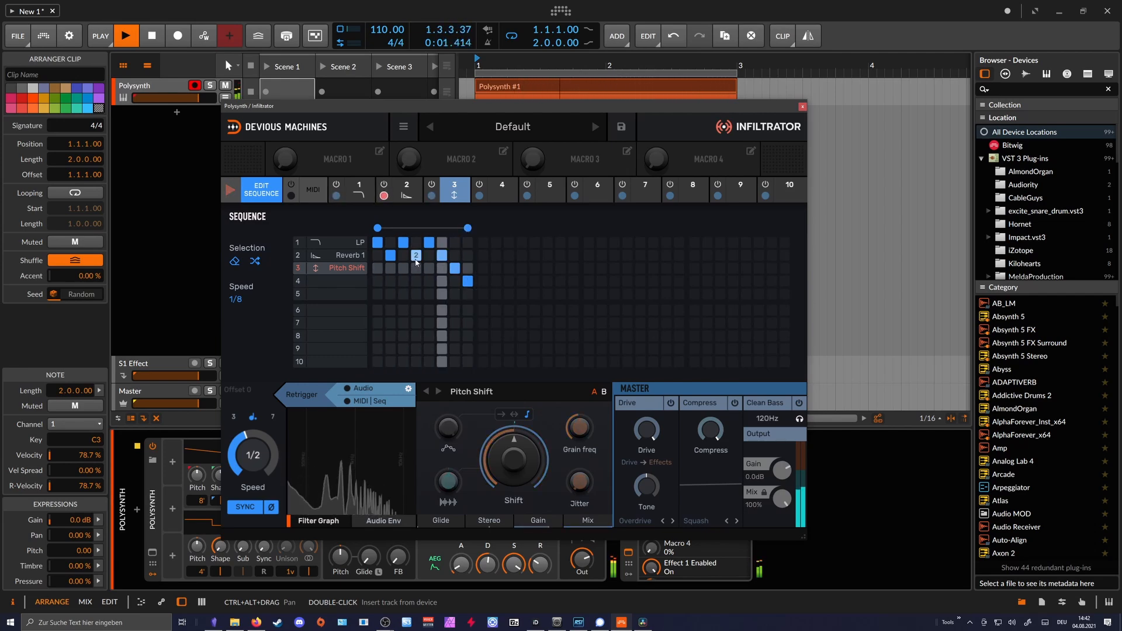
- Stop playback and load Reverb 1 as Effect 4
key("space")
left_click(502, 188)
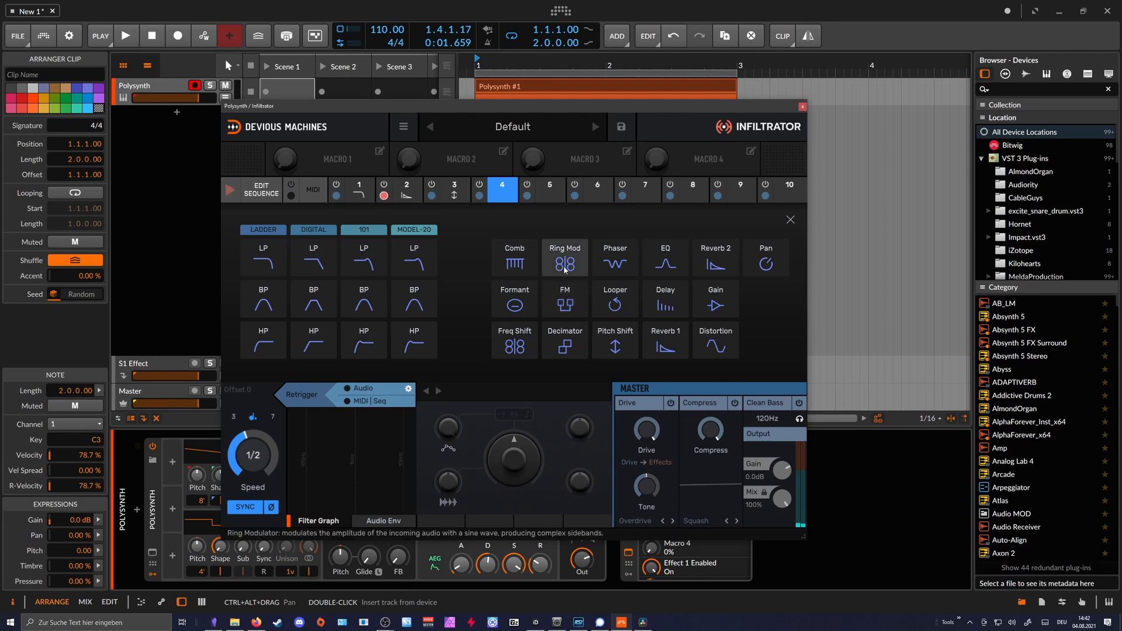
left_click(666, 342)
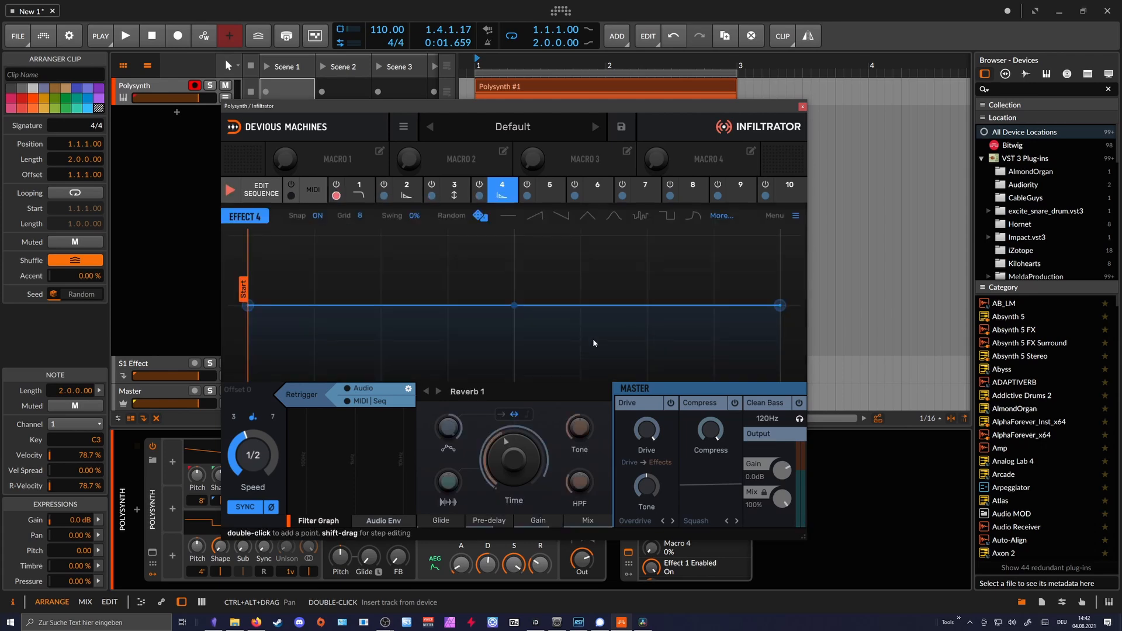
- Set Effect 4's grid to 2 and generate random envelope patterns, keeping one flat first and falling from full height in its second half
left_click(363, 229)
left_click(480, 217)
left_click(479, 216)
left_click(480, 216)
left_click(479, 217)
left_click(480, 216)
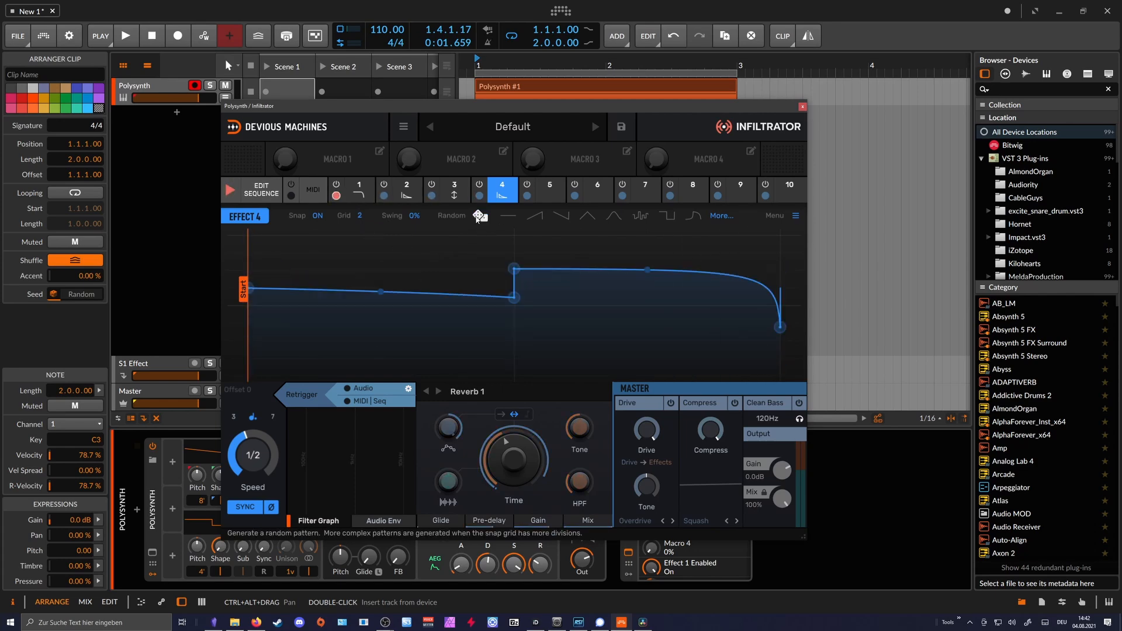
left_click(479, 216)
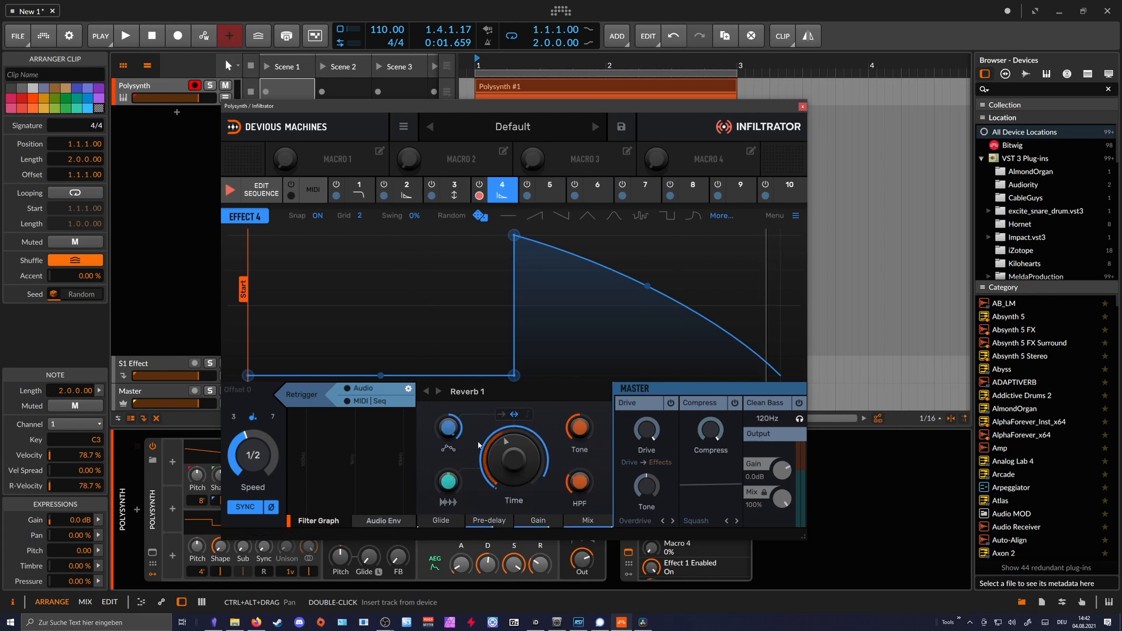
- During playback, set Effect 4's speed to 1 bar and assign Effect 4 to sequence step 7, finishing with playback stopped
key("space")
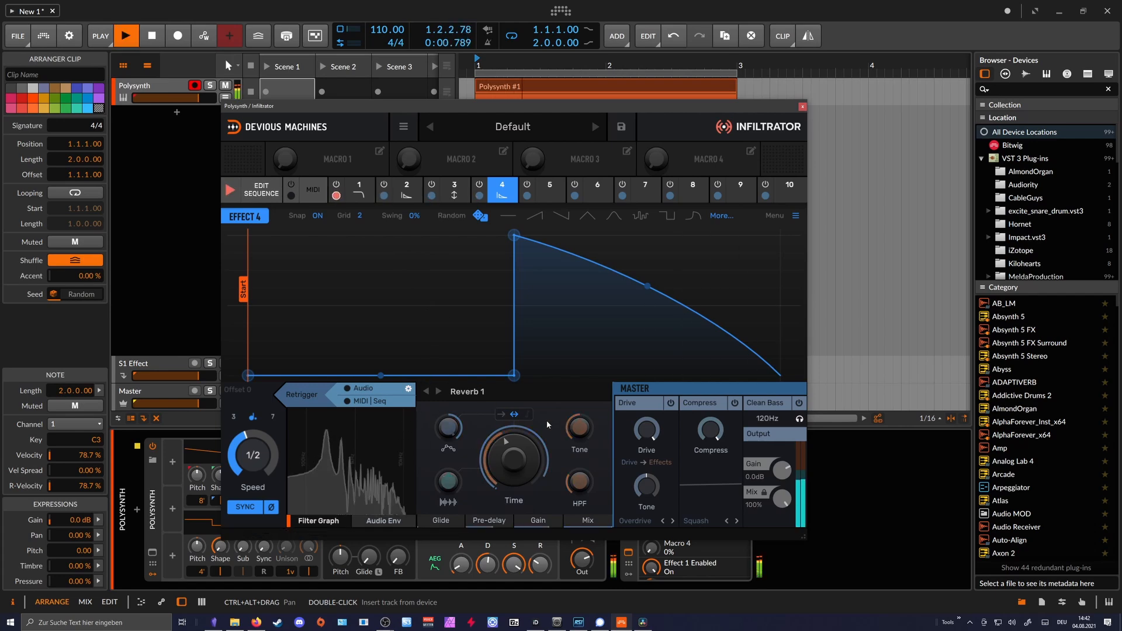
left_click_drag(255, 457, 256, 462)
left_click(262, 188)
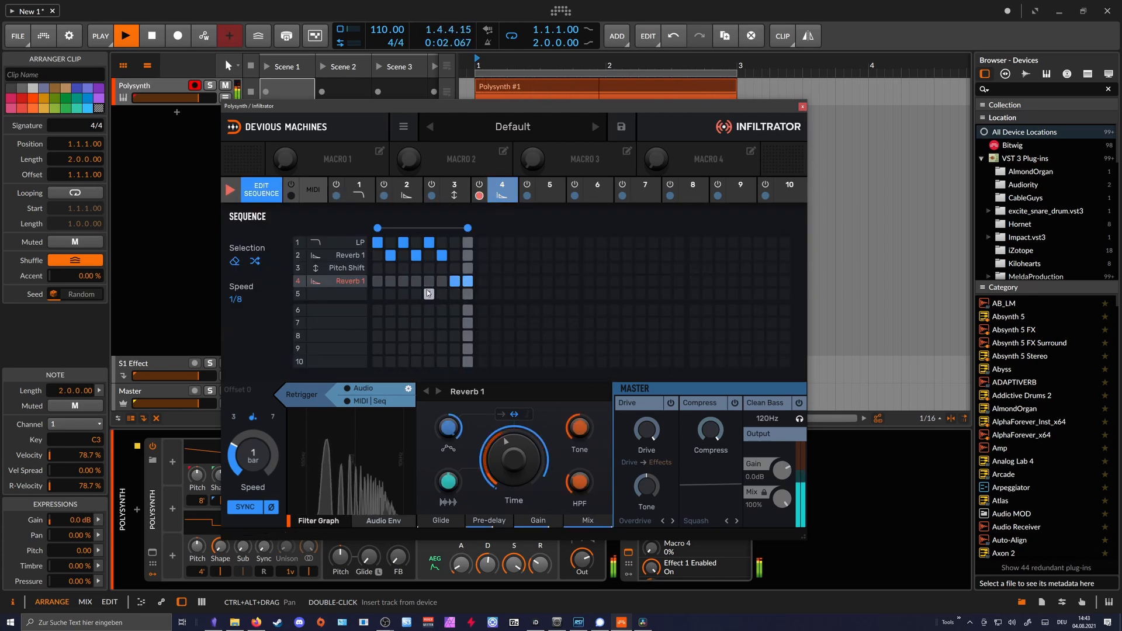
left_click(803, 106)
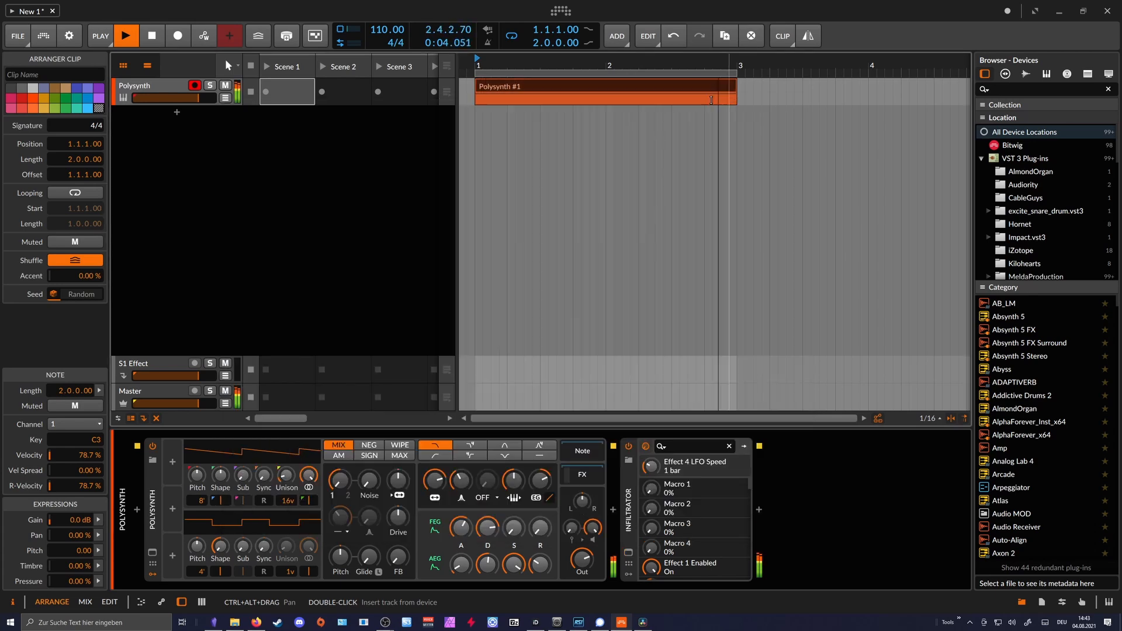
key("space")
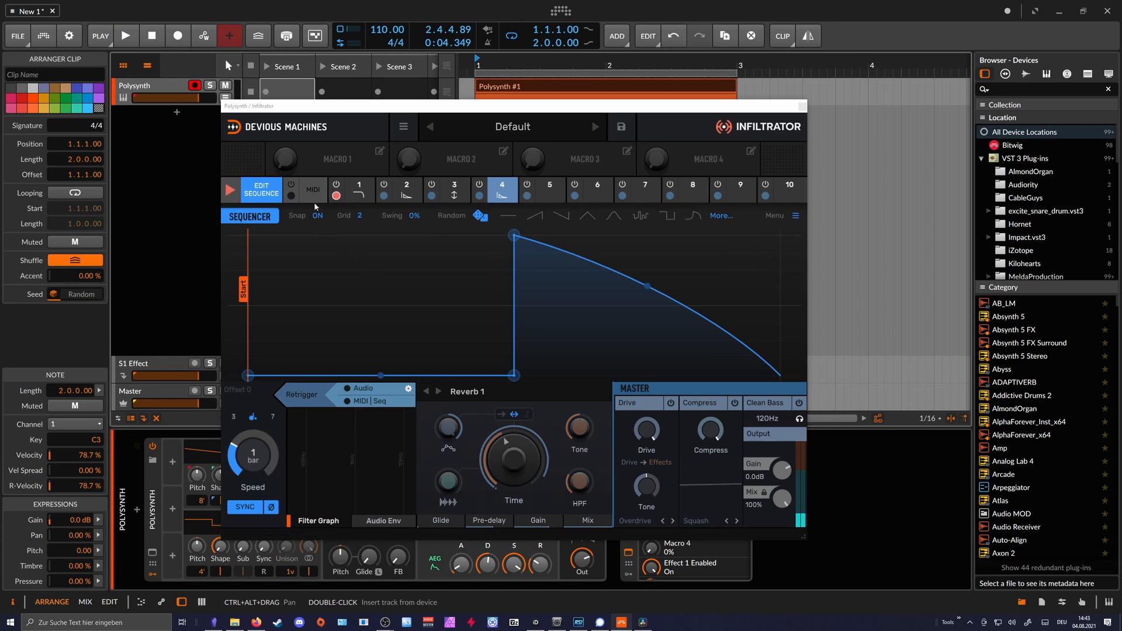
- Review Effects 1 to 3, restart playback and set Effect 1's speed to 3/8
left_click(359, 196)
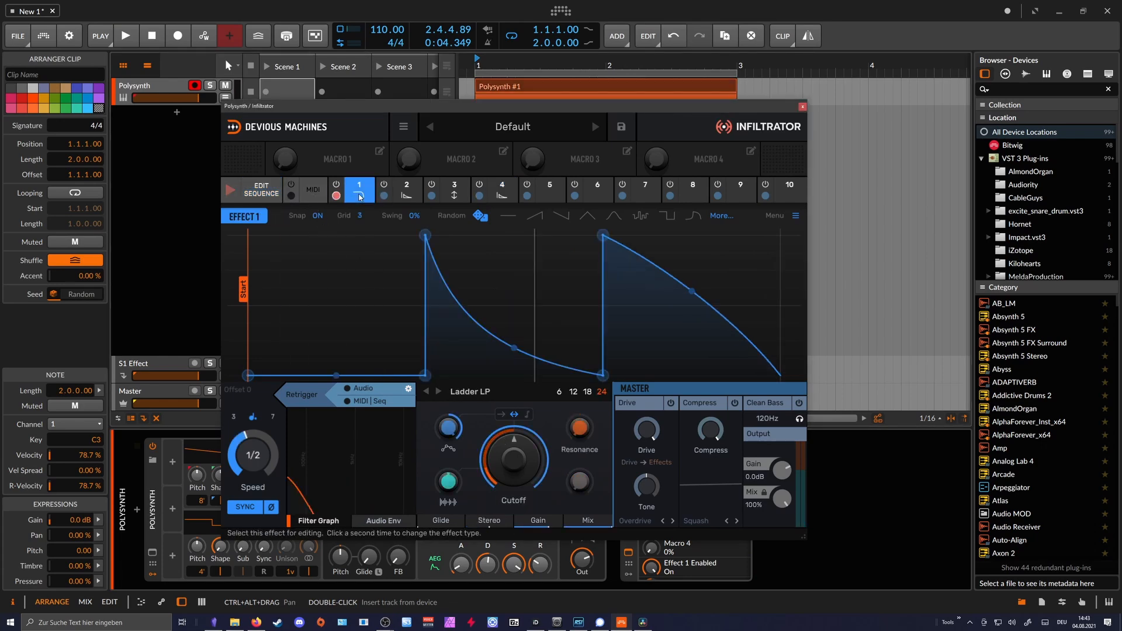
left_click(407, 190)
left_click(454, 190)
key("space")
left_click(360, 190)
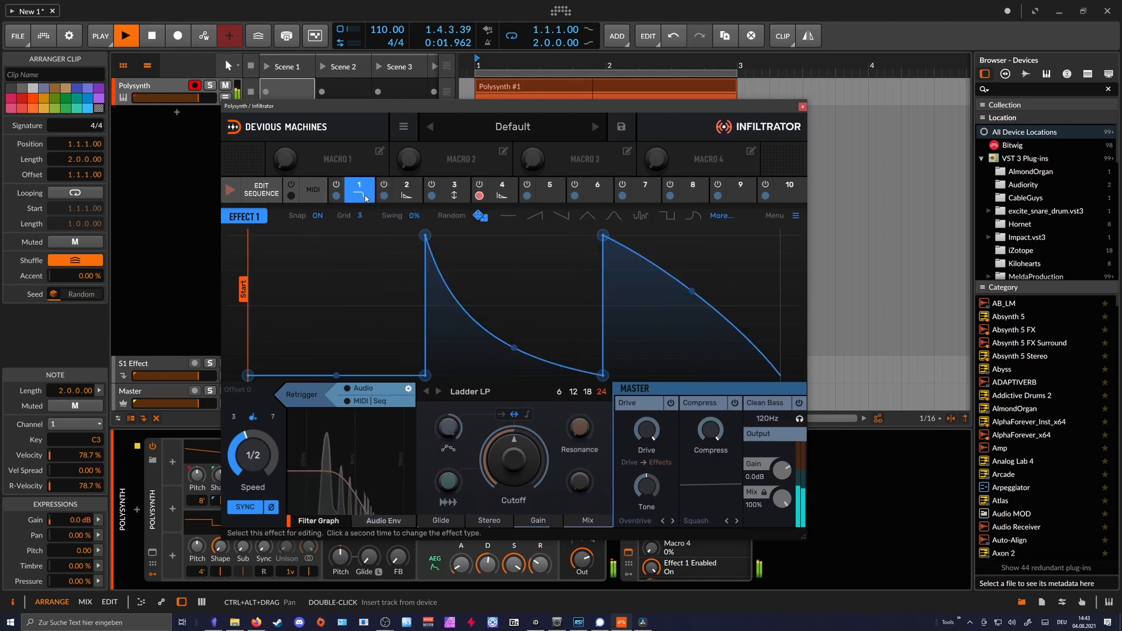
left_click_drag(253, 455, 253, 447)
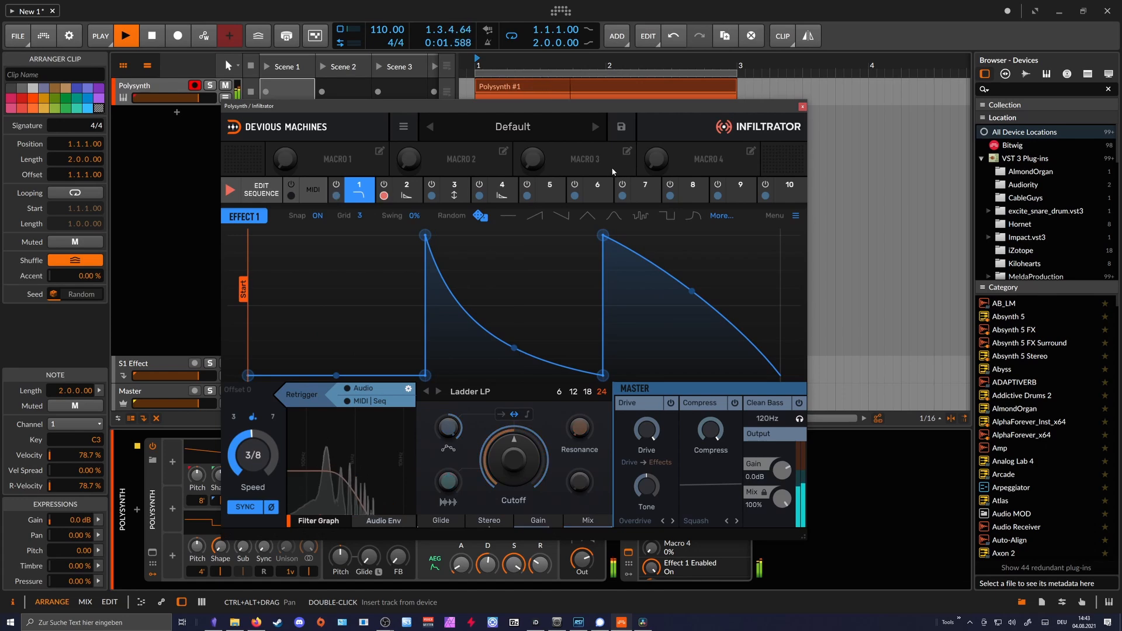
- Assign Pitch Shift to step 7 of the effect sequence in place of Reverb 1
left_click(484, 195)
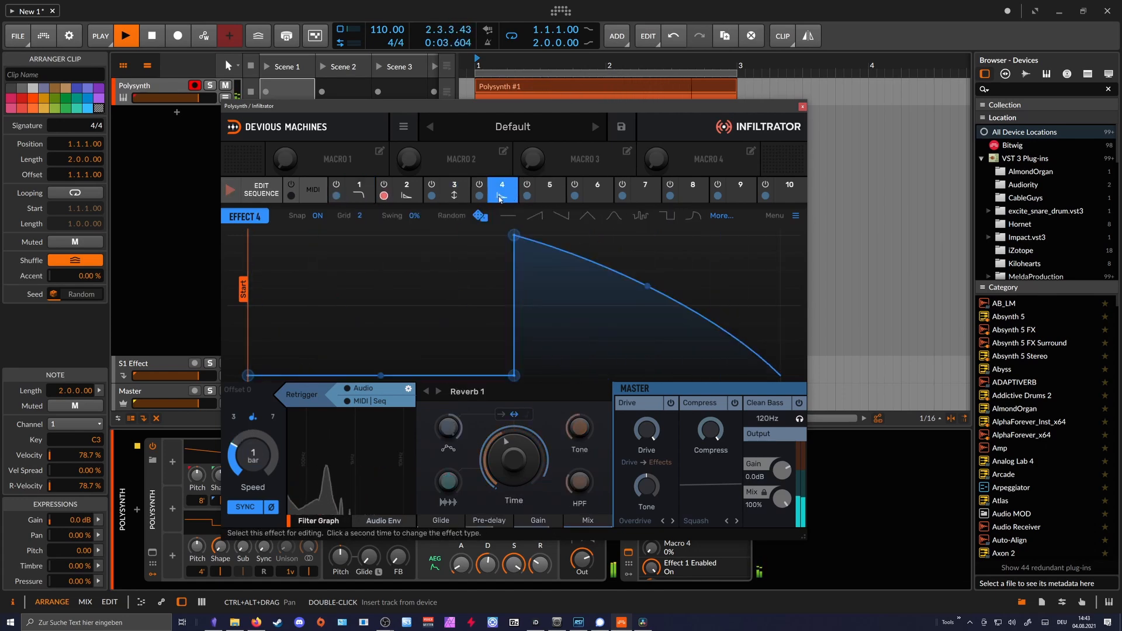
left_click(459, 197)
left_click(262, 189)
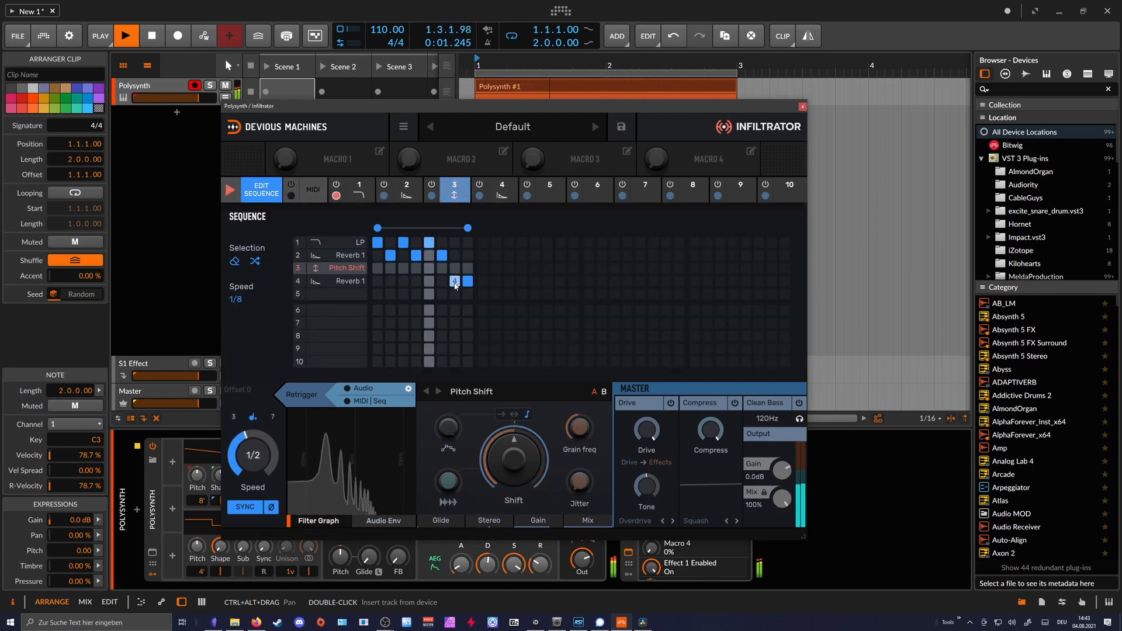
left_click(455, 269)
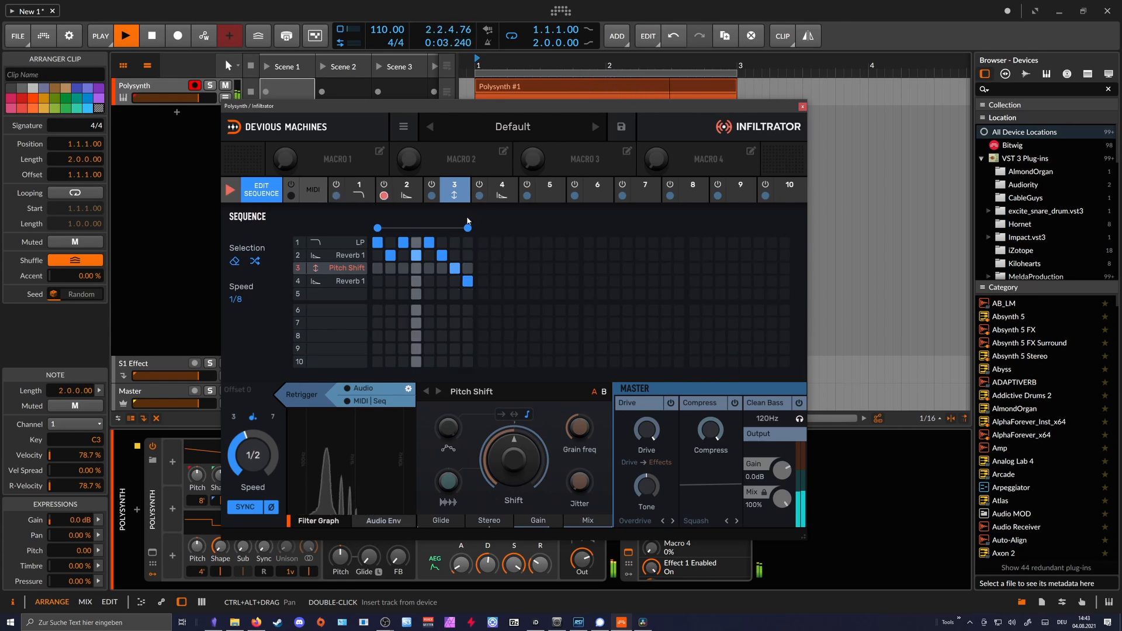
- Close the plug-in window, set the Polysynth's first oscillator to 16' and adjust the filter cutoff
left_click(803, 107)
left_click_drag(435, 481, 435, 479)
left_click_drag(200, 501, 199, 518)
left_click_drag(435, 480, 435, 473)
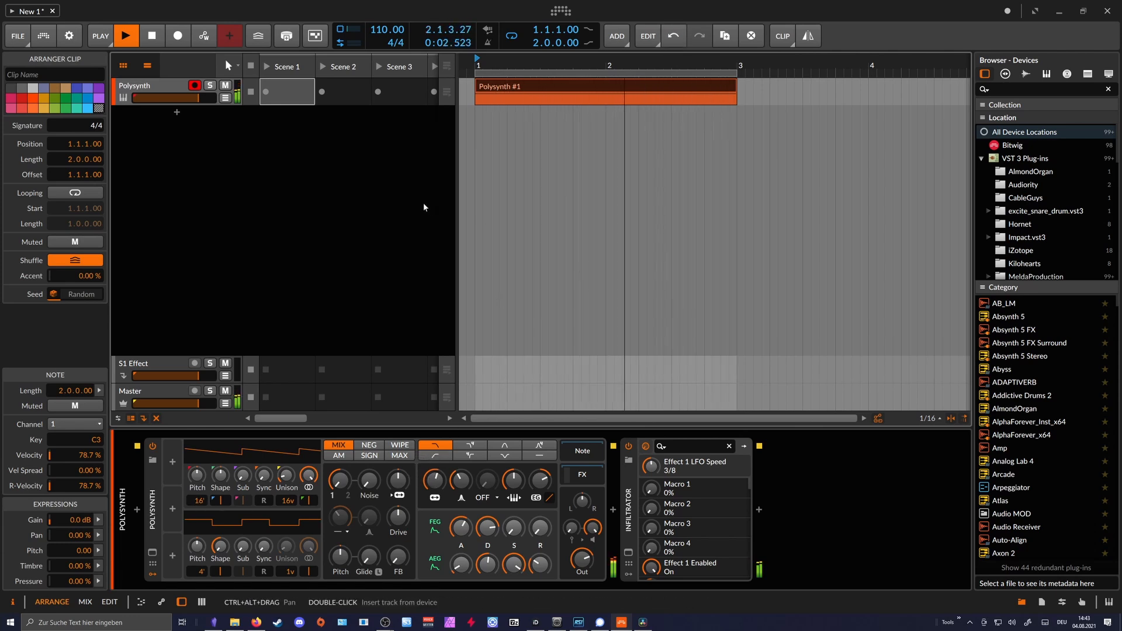
- Search the devices for "super" and add ValhallaSupermassive after Infiltrator
left_click_drag(508, 65, 508, 85)
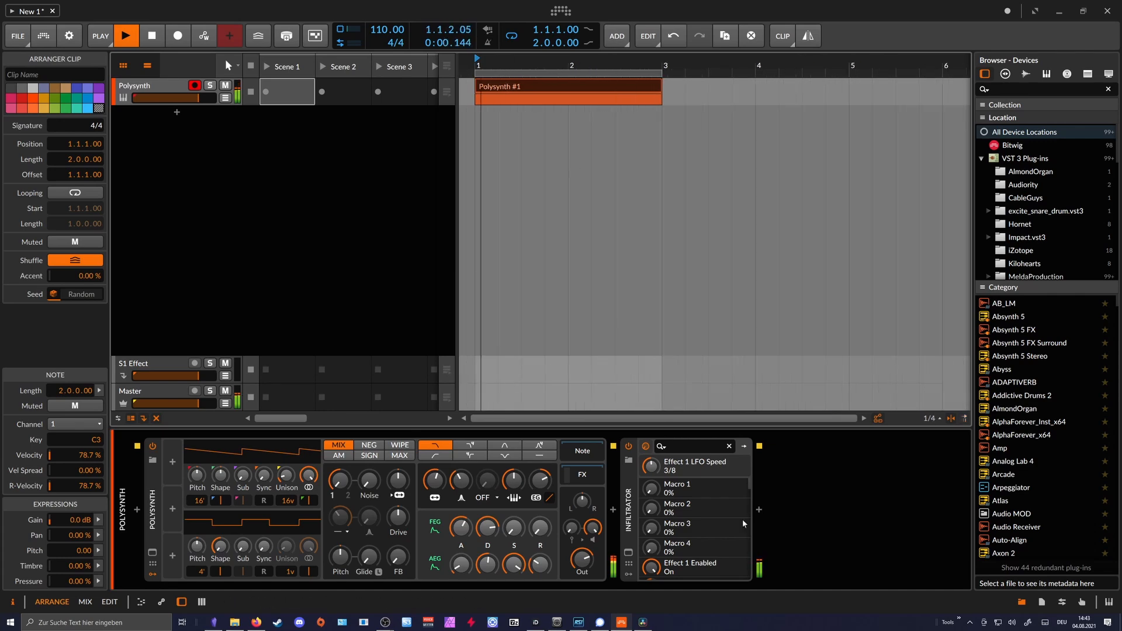
left_click(758, 512)
type("super")
key("Down")
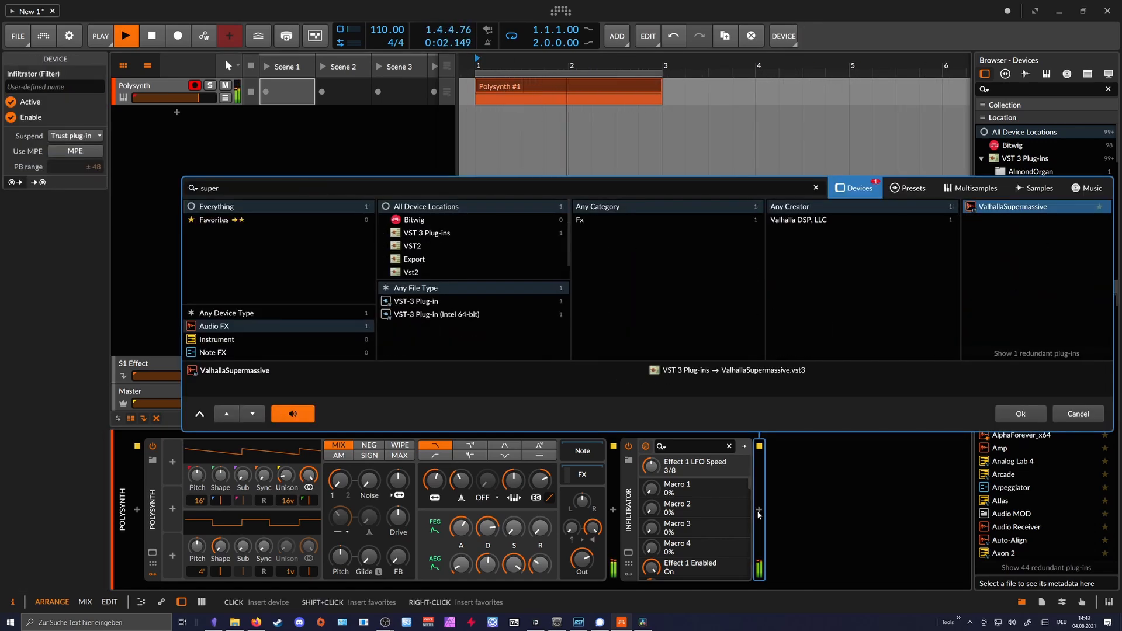
key("Return")
- Set ValhallaSupermassive's mix to 32.4%, delay to 218.4 ms, warp to 51.6% and feedback to 90.2%, and close its window
left_click_drag(417, 287, 419, 280)
left_click_drag(485, 307, 494, 259)
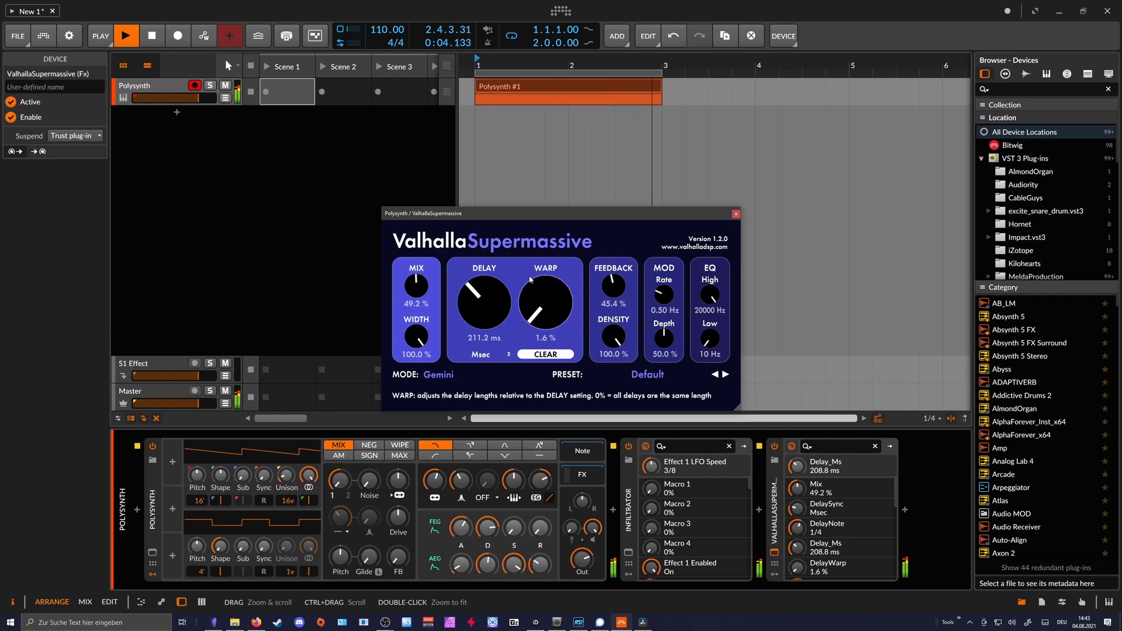
left_click_drag(547, 307, 616, 191)
left_click_drag(617, 288, 632, 232)
left_click_drag(565, 297, 564, 298)
left_click_drag(418, 287, 482, 303)
left_click_drag(541, 296, 540, 306)
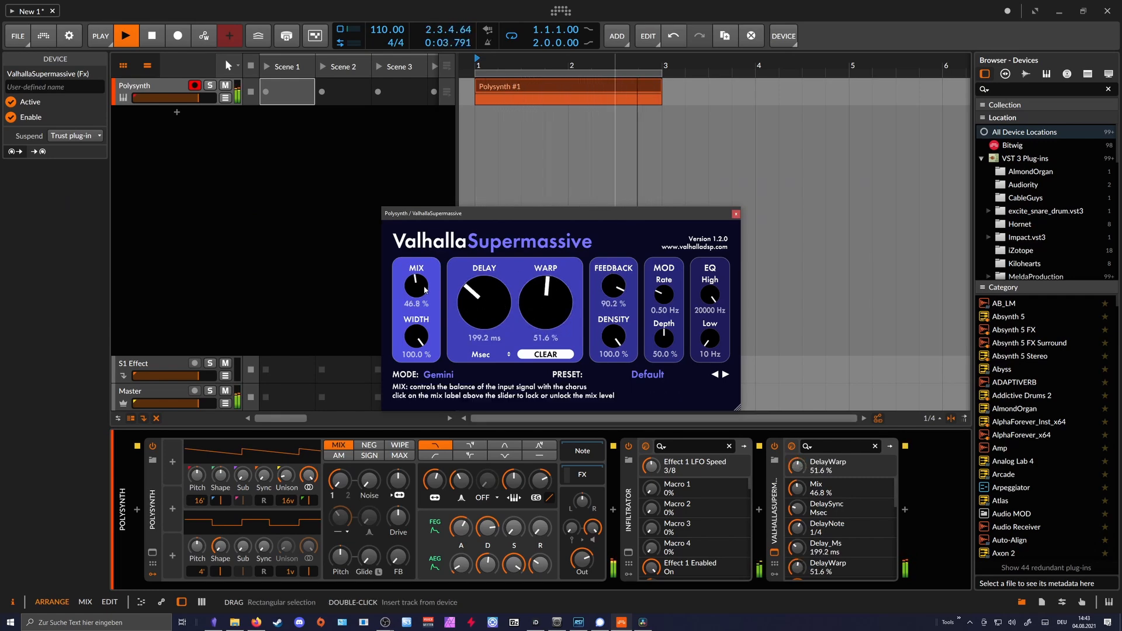
left_click_drag(425, 296, 425, 304)
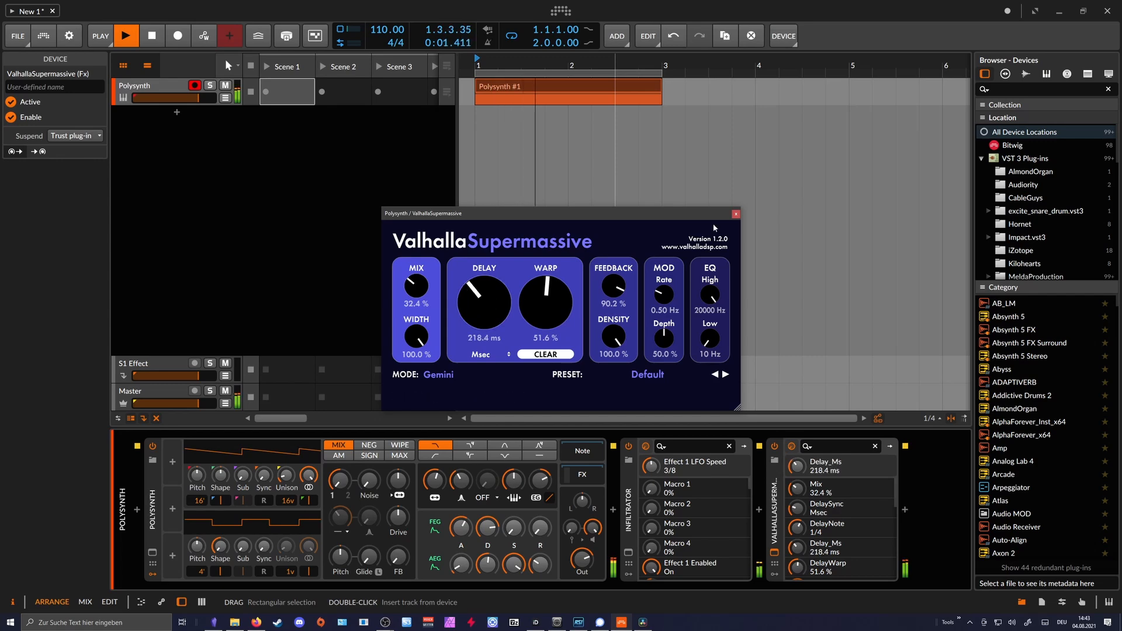
left_click(736, 215)
- Open the Polysynth clip's notes, stop playback, move the C3 note to B2 and shorten it to two beats
double_click(526, 86)
left_click_drag(376, 411, 381, 209)
scroll(381, 225, "down", 3)
scroll(369, 327, "up", 2)
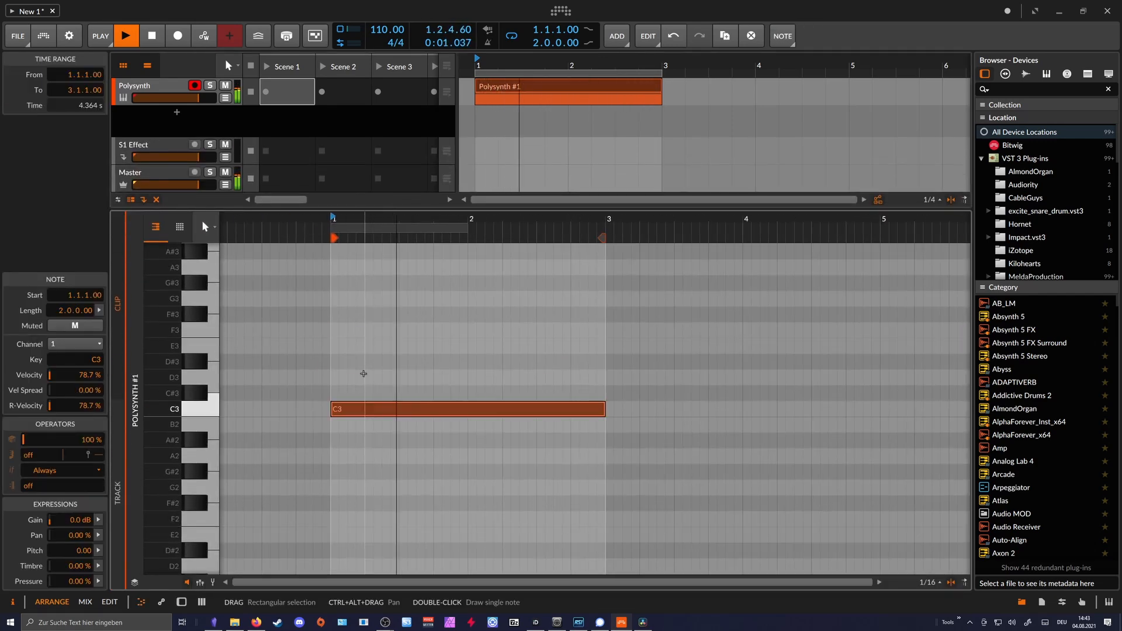
key("space")
left_click_drag(359, 409, 358, 423)
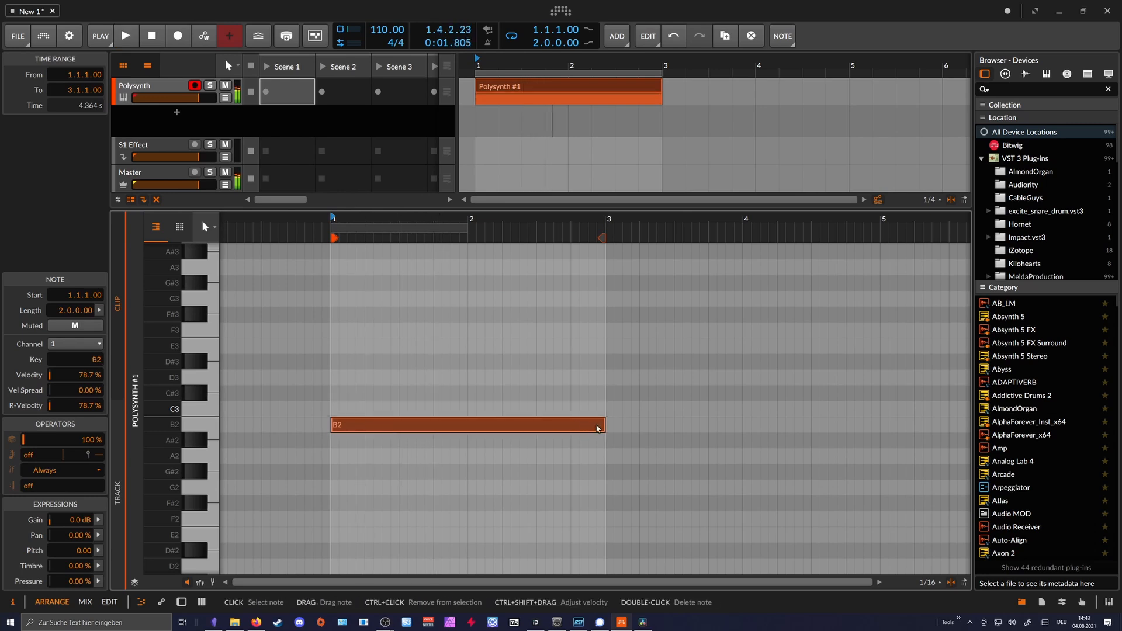
left_click_drag(592, 429, 400, 429)
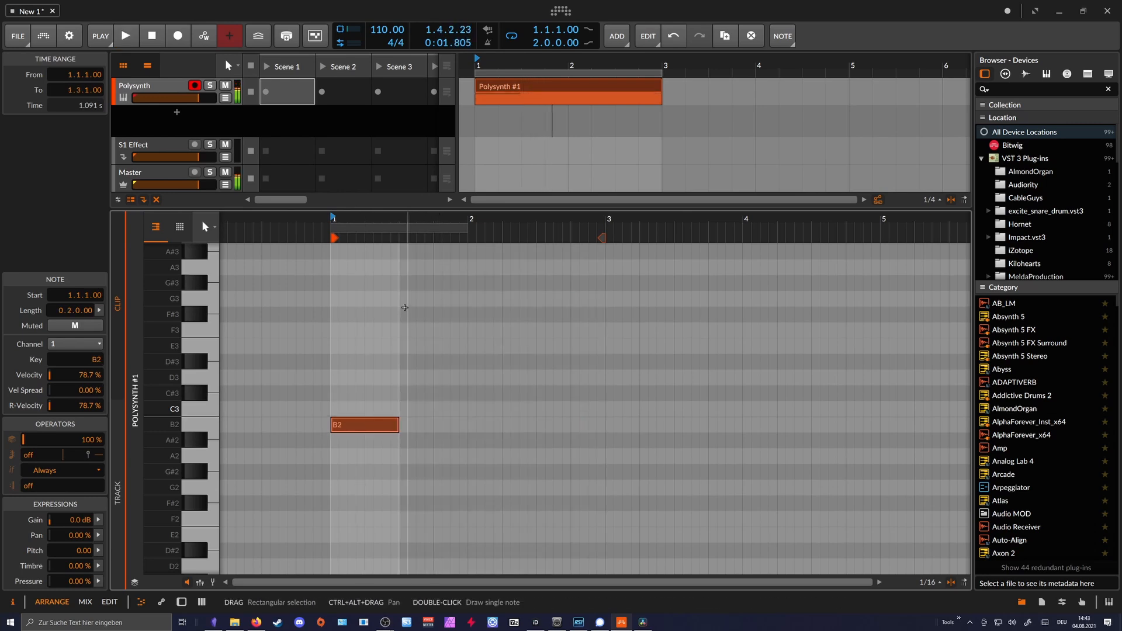
- Add two-beat notes F3, E3 and D3 in succession after the B2 note and start playback
double_click(425, 330)
double_click(500, 346)
left_click(552, 380)
double_click(552, 380)
key("space")
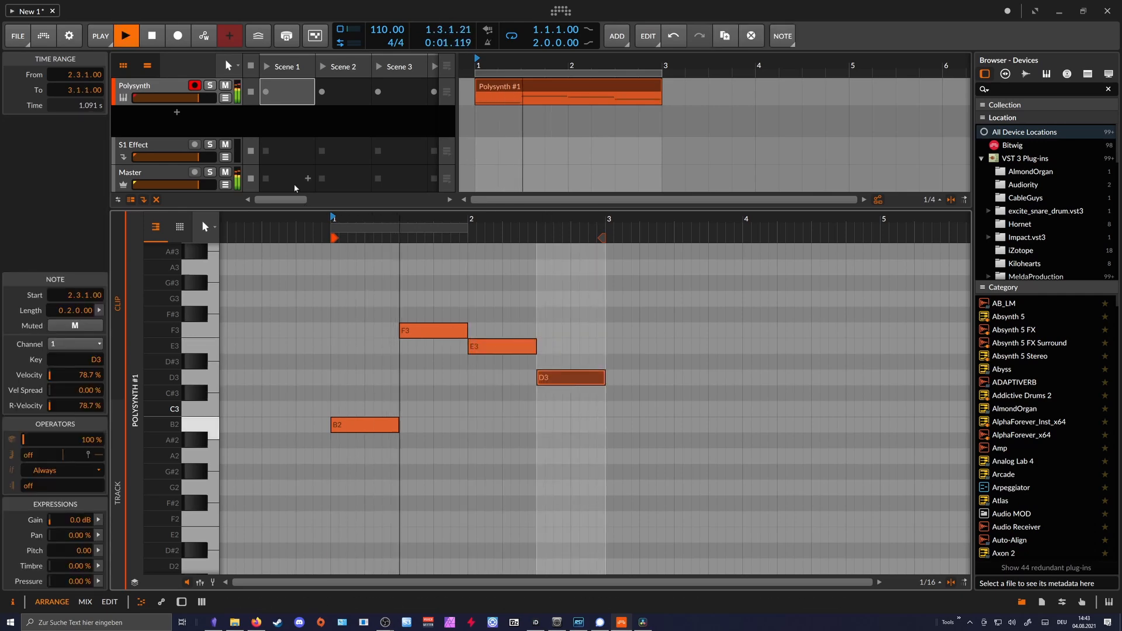
- Return to the device chain and adjust the Polysynth's filter cutoff while the new melody plays
key("d")
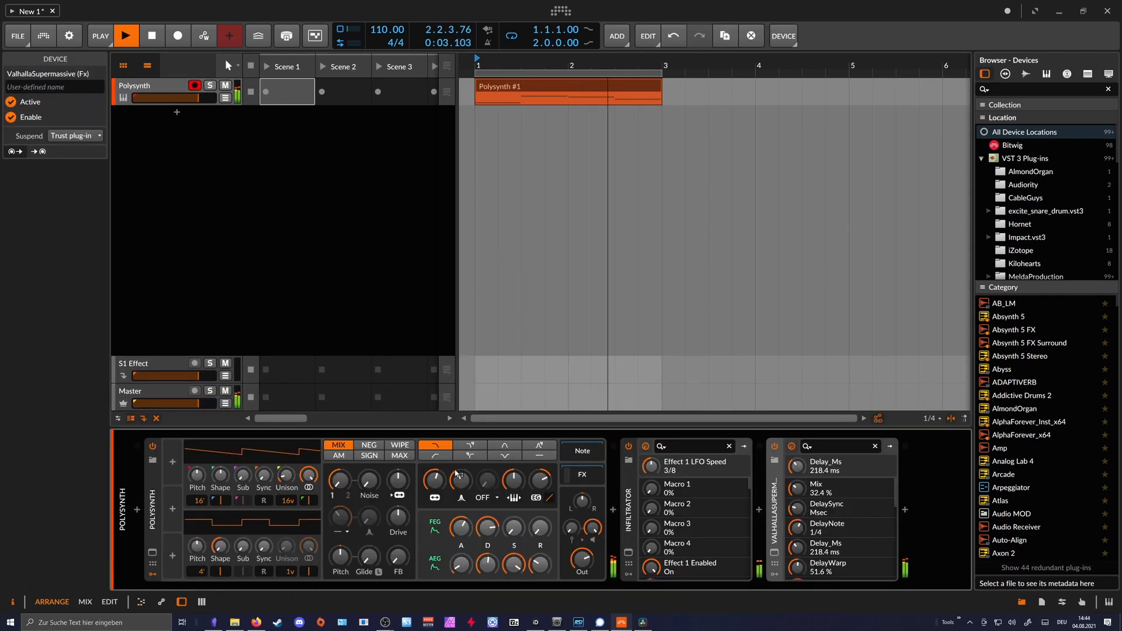
left_click_drag(435, 480, 435, 471)
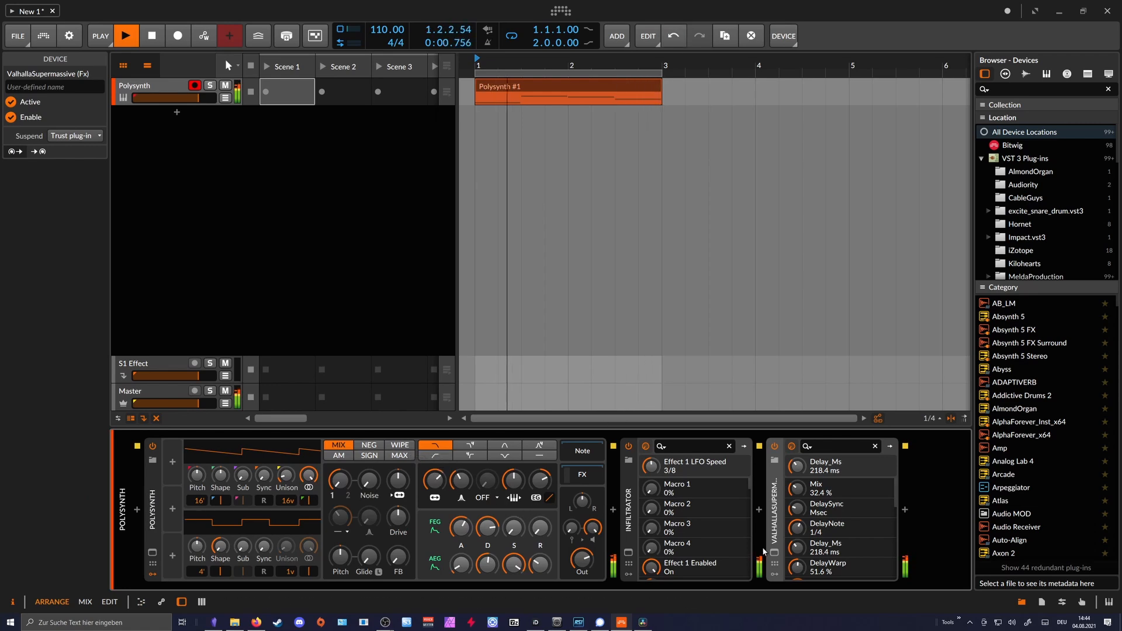
- Set ValhallaSupermassive's feedback to 65.8% and mix to 36.4%, close its window and stop playback
left_click(775, 552)
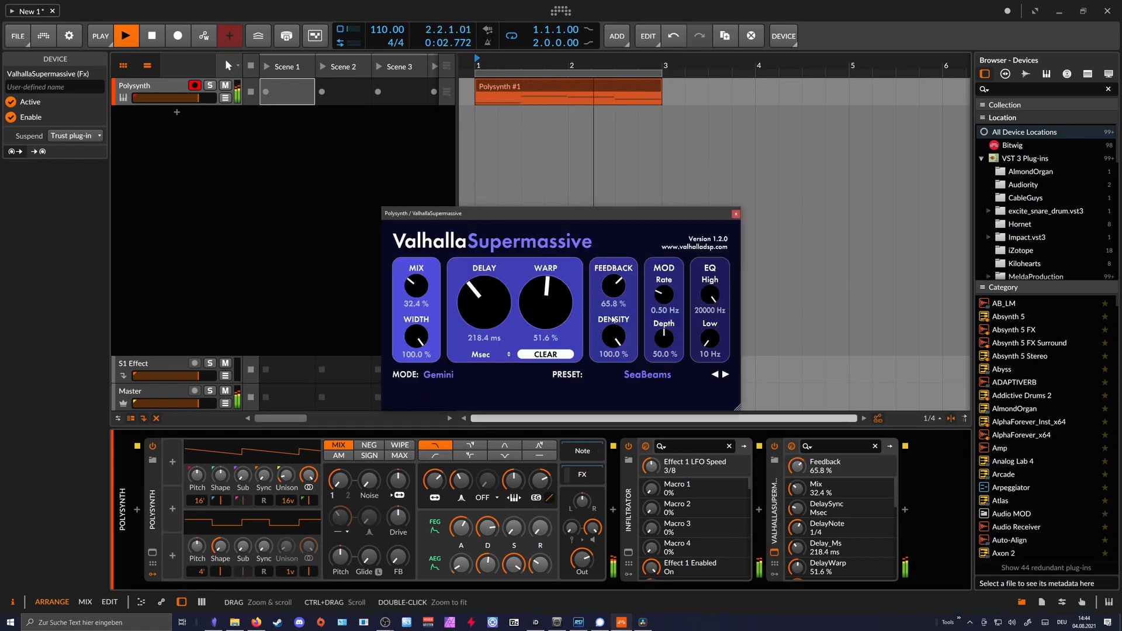
left_click_drag(418, 287, 417, 281)
left_click(736, 214)
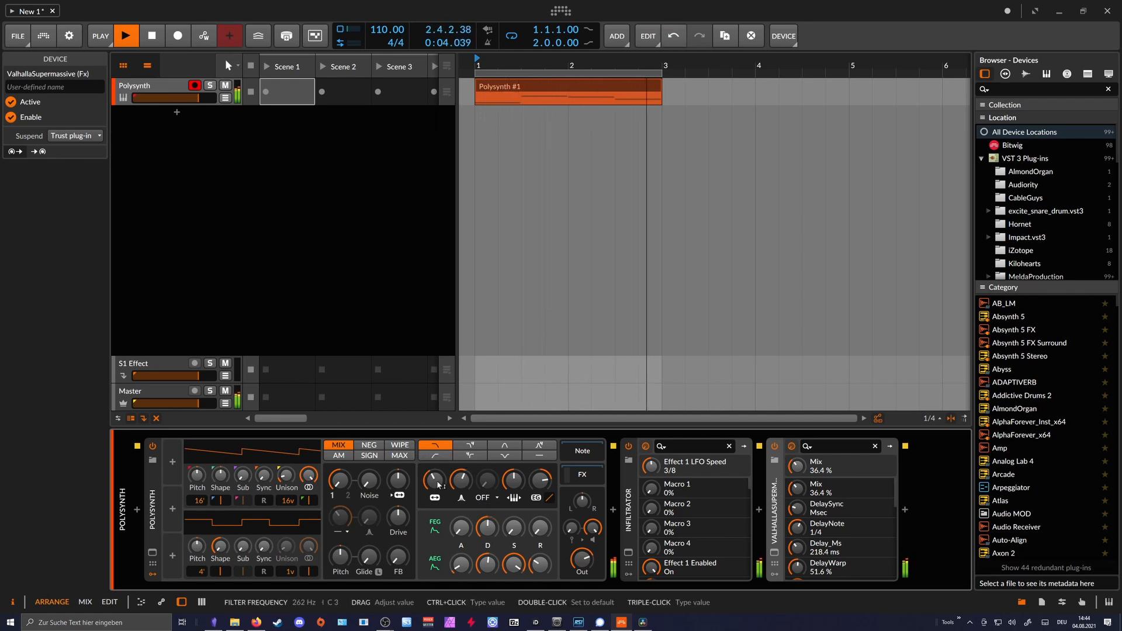
left_click(390, 225)
key("space")
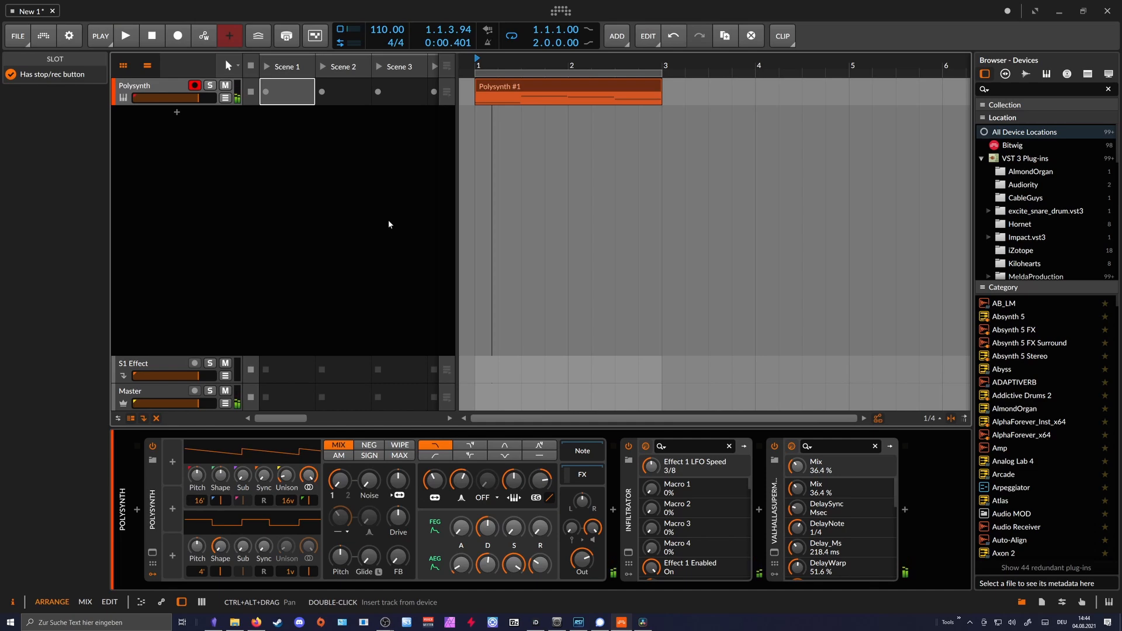
- Reopen Infiltrator and set its master mix to 58%, auditioning the melody before stopping playback
left_click(629, 550)
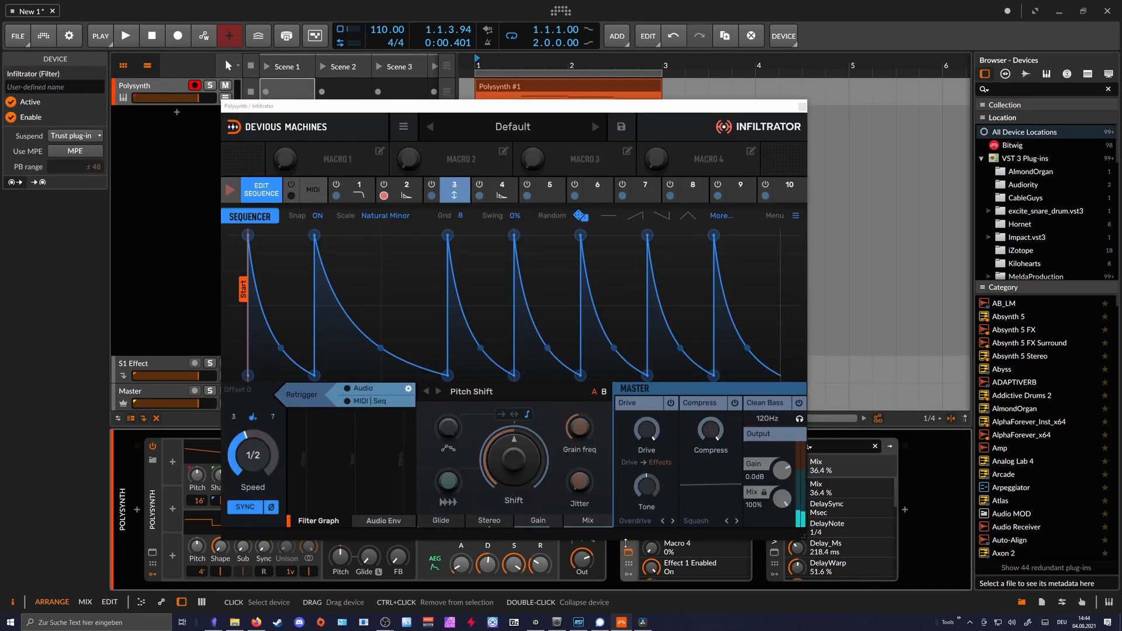
left_click_drag(783, 498, 782, 520)
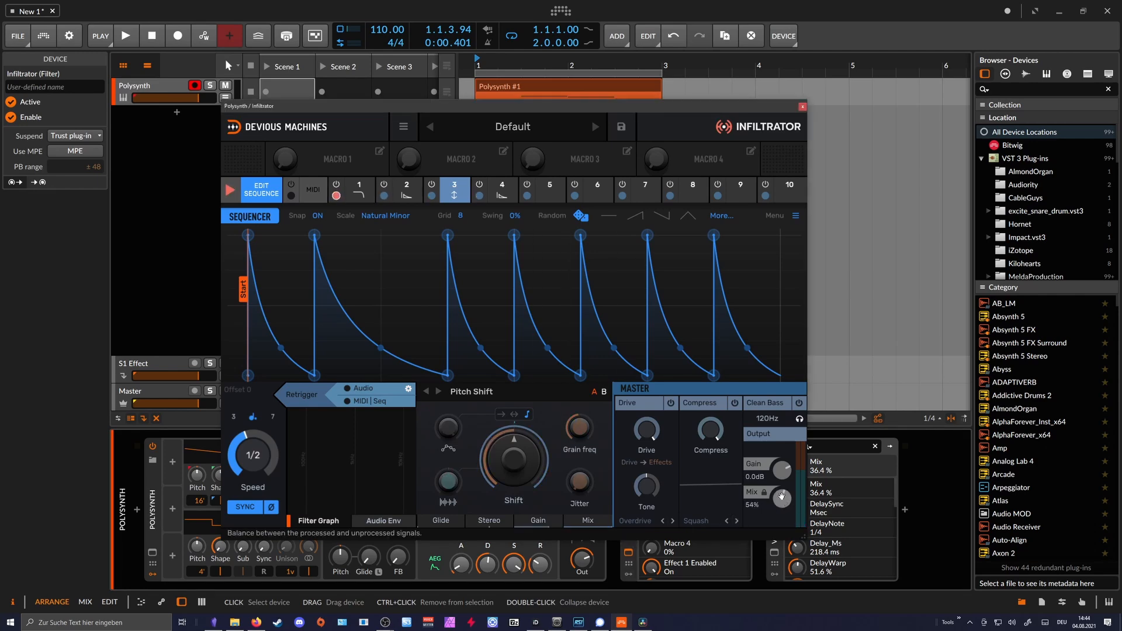
left_click_drag(739, 106, 688, 88)
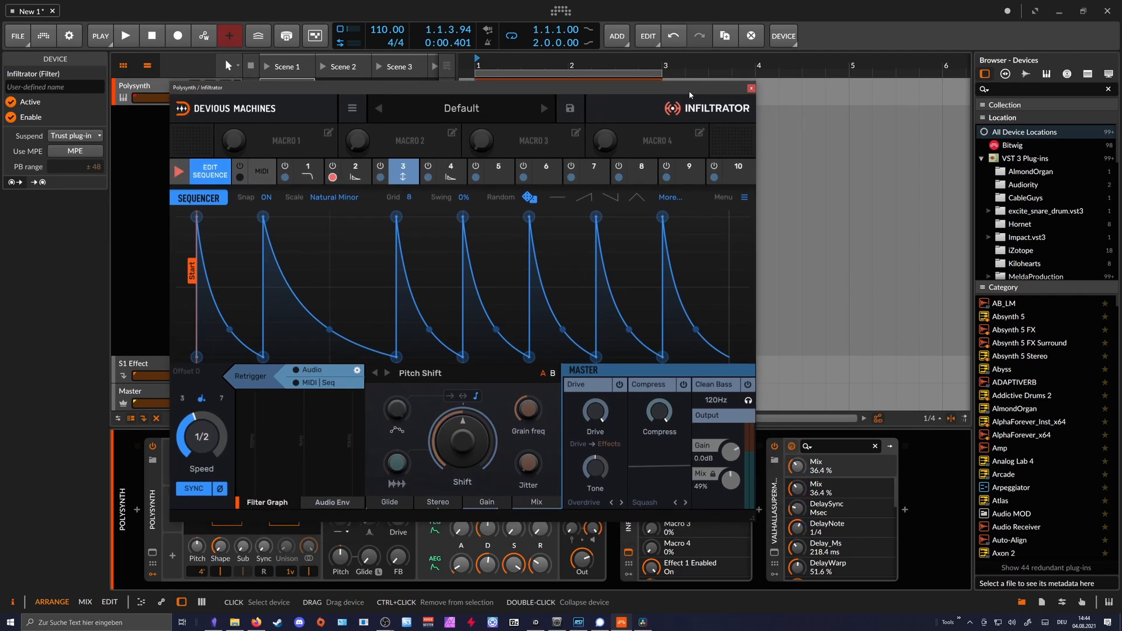
key("space")
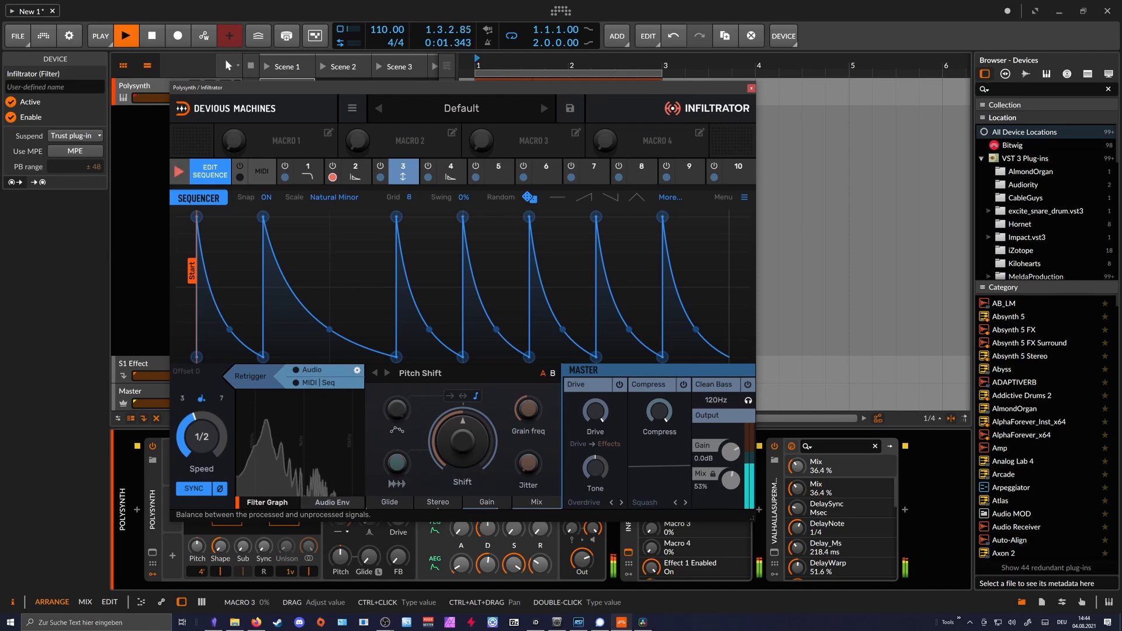
key("space")
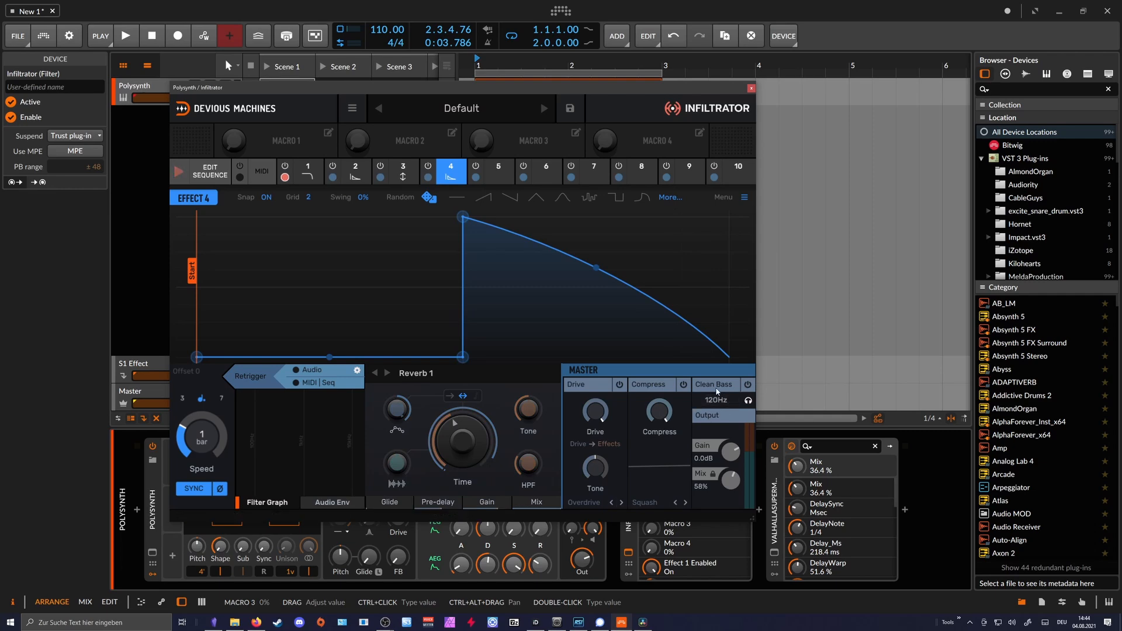
- Enable Clean Bass in Infiltrator's master section with a 120 Hz crossover frequency
left_click(747, 385)
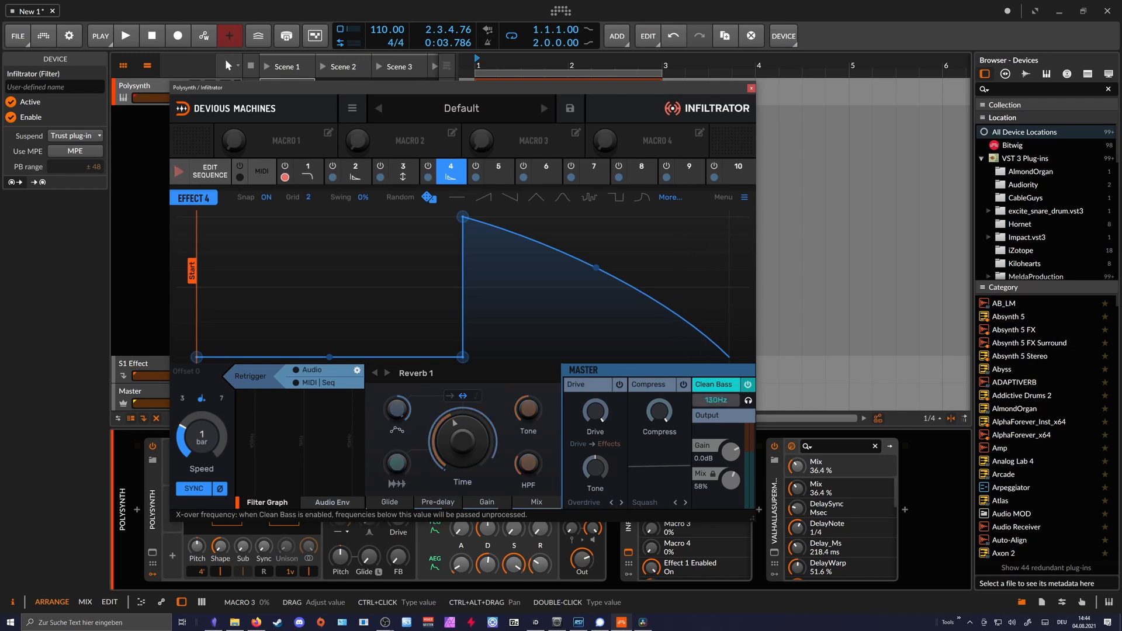
left_click_drag(714, 401, 714, 403)
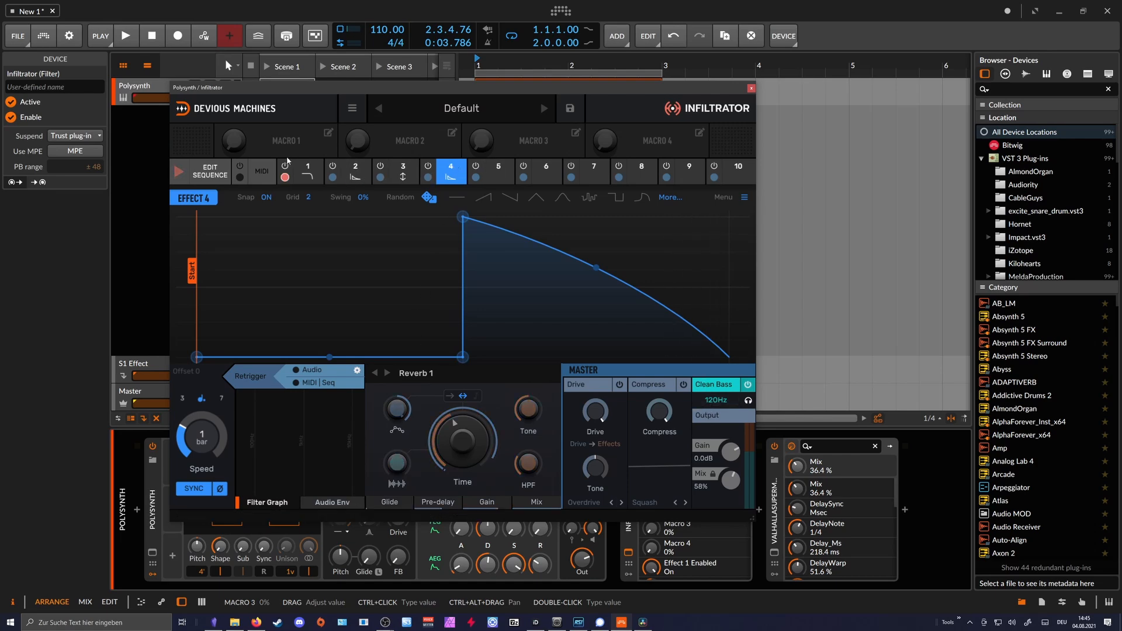
- Switch Infiltrator to MIDI triggering of its effects and select the effects assigned to D and D# in turn
left_click(259, 176)
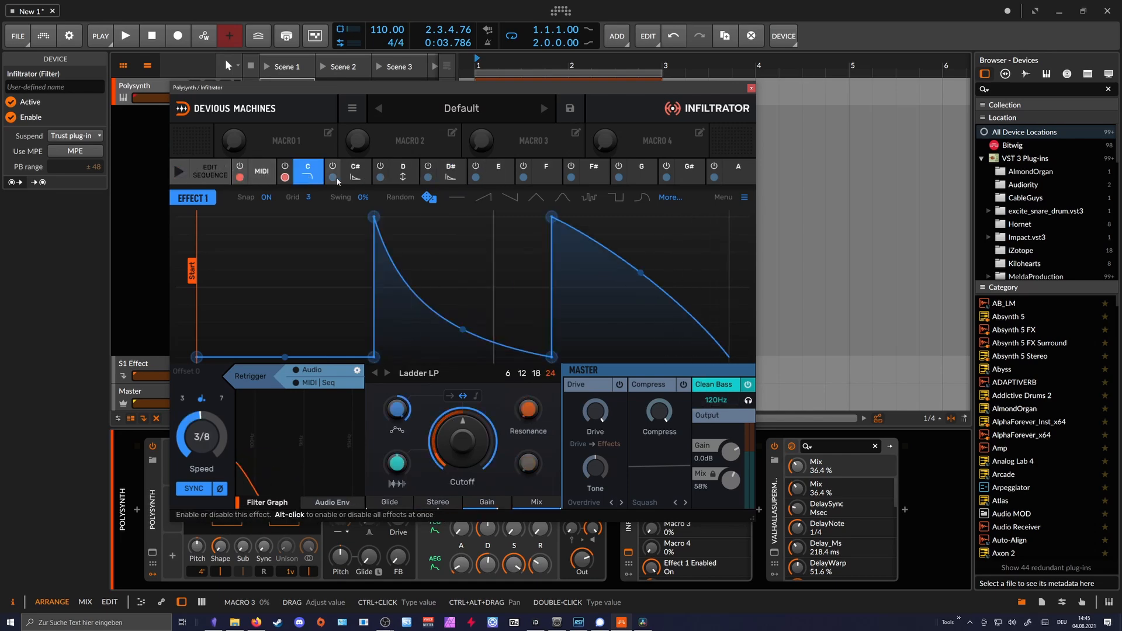
left_click(400, 175)
left_click(447, 177)
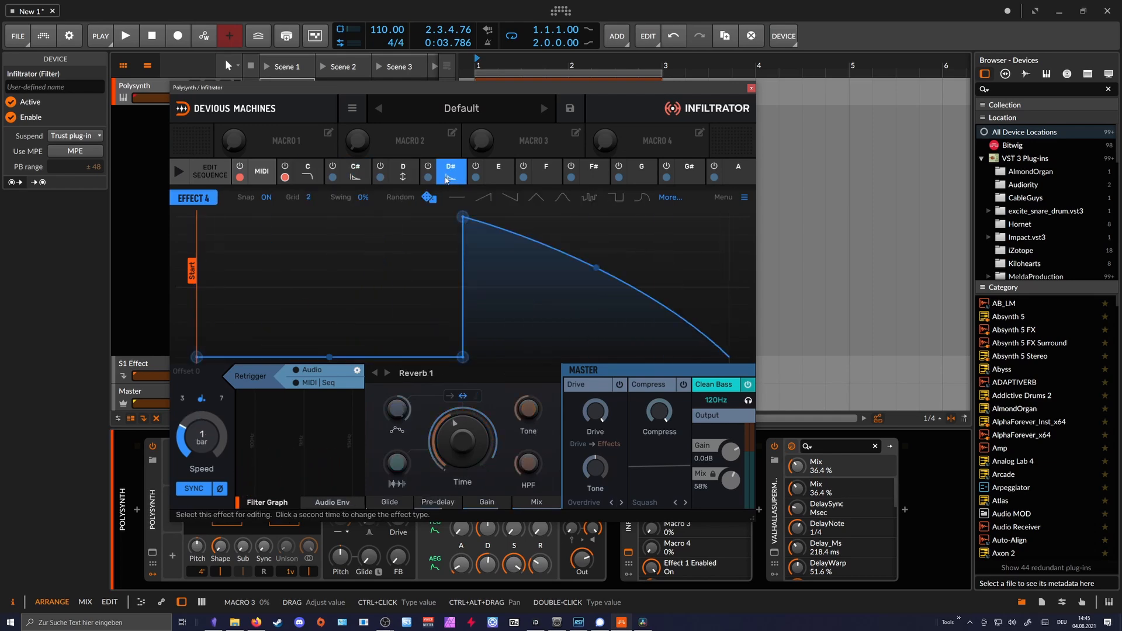